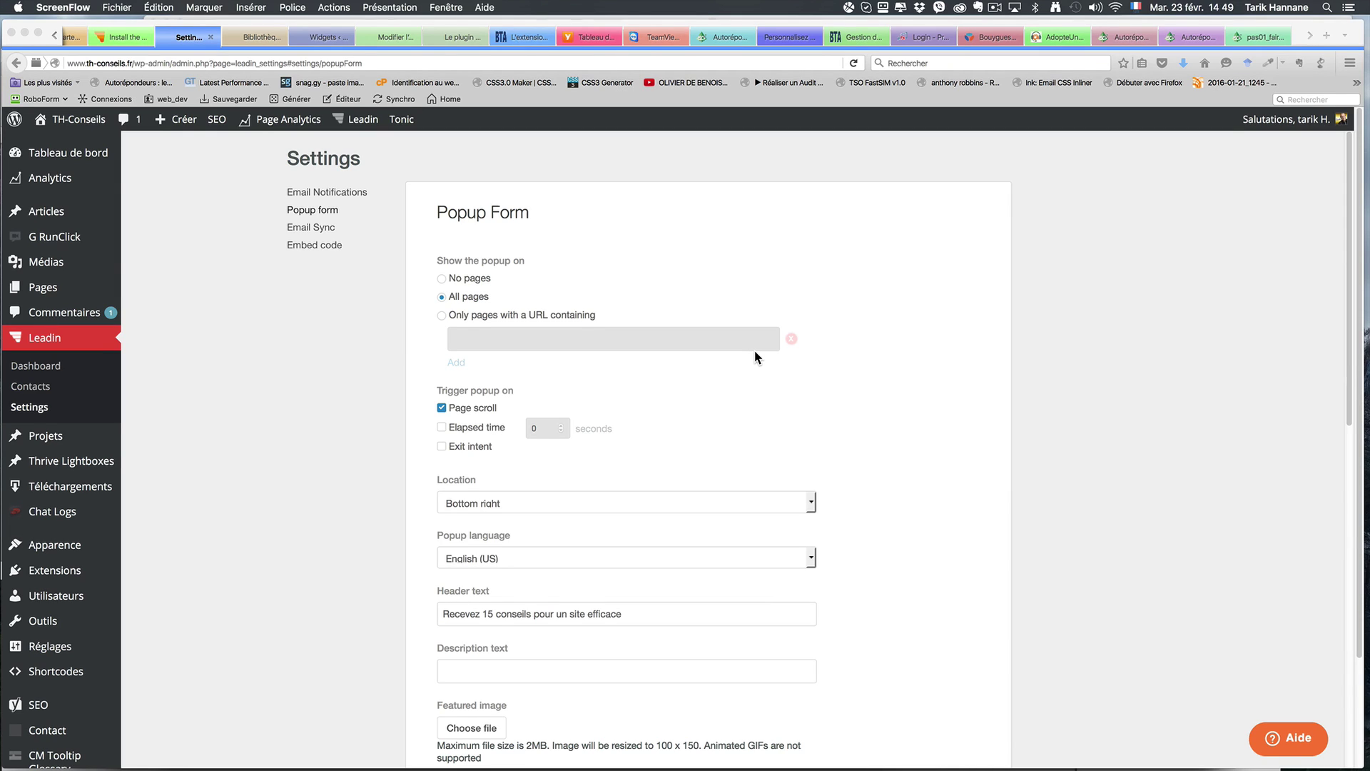
- Try restricting the popup to pages with a URL containing specific text, and set it back to all pages
click(529, 262)
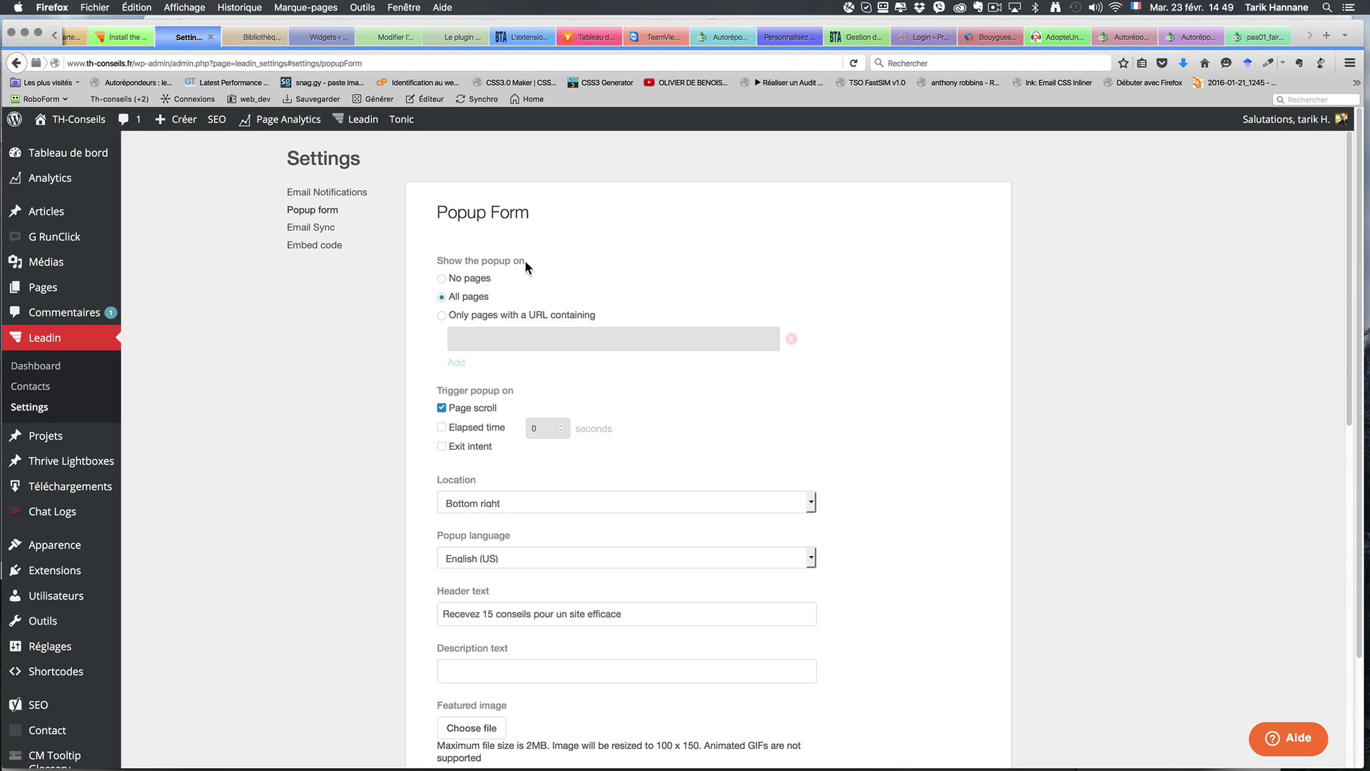
click(441, 279)
click(442, 297)
click(442, 315)
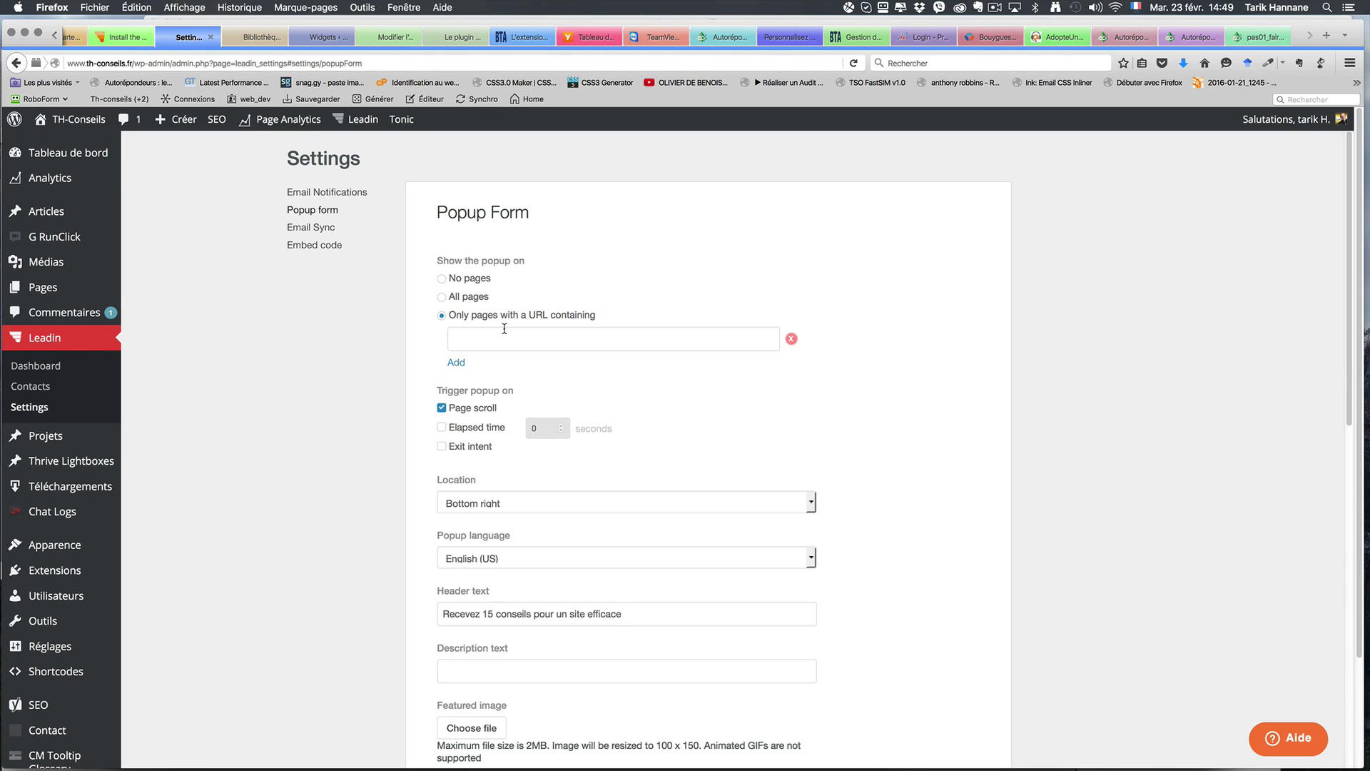
click(553, 339)
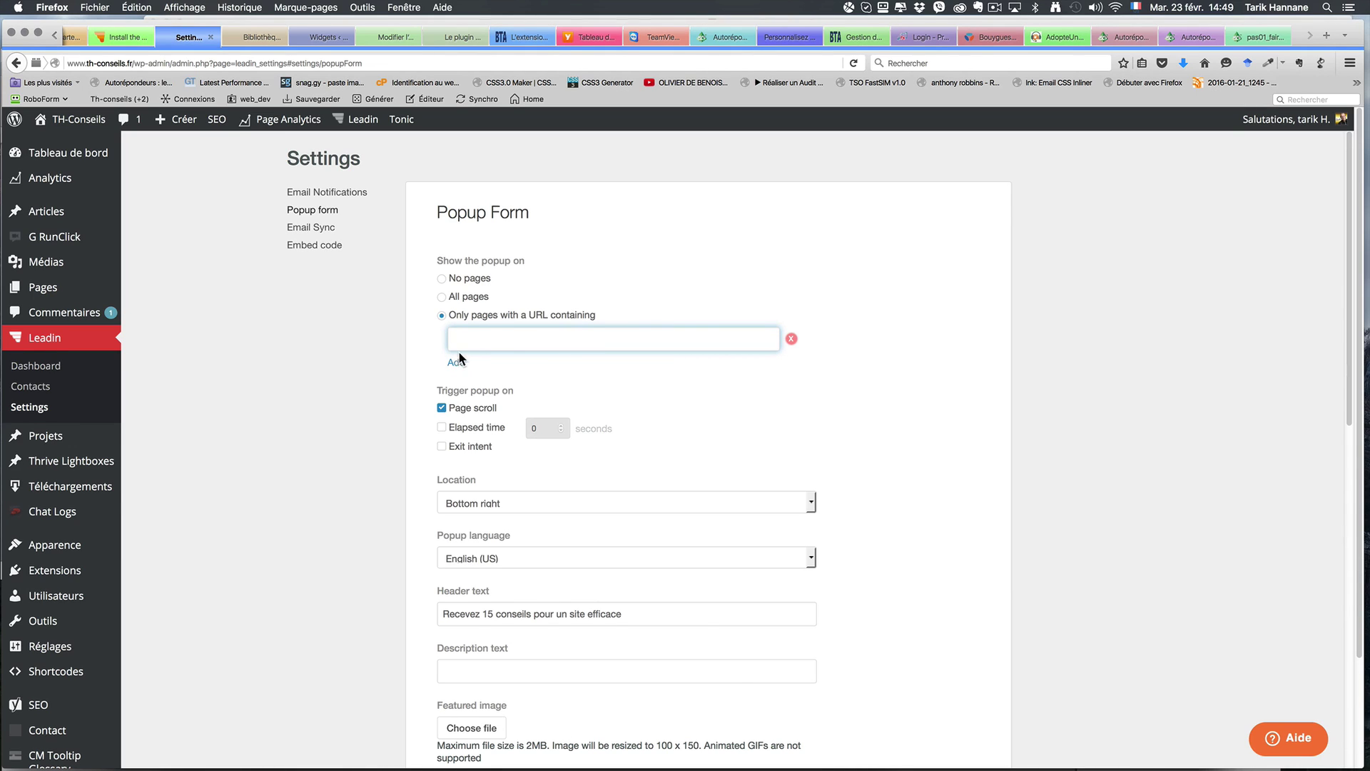
click(442, 297)
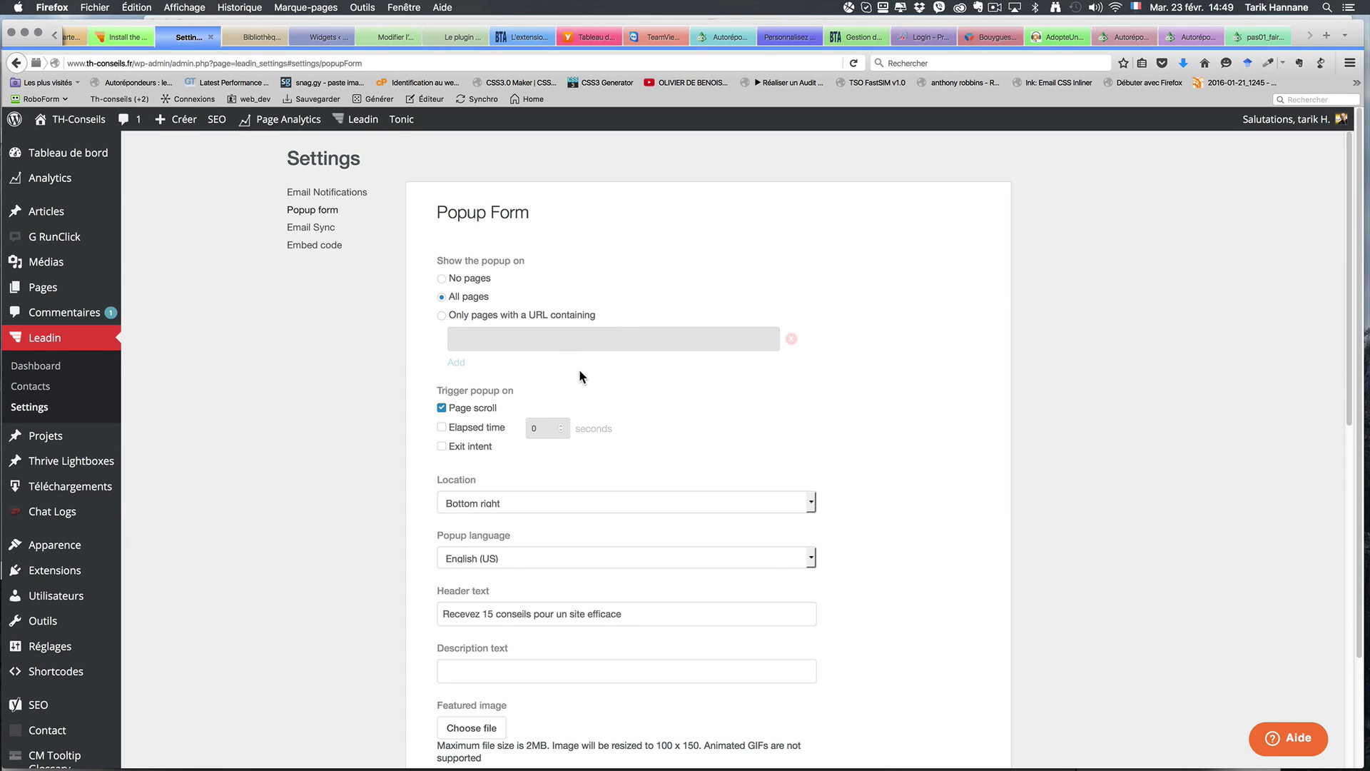
- Try the elapsed time trigger for the popup, and return to page scroll as the only trigger
scroll(580, 370, down, 2)
scroll(587, 378, down, 4)
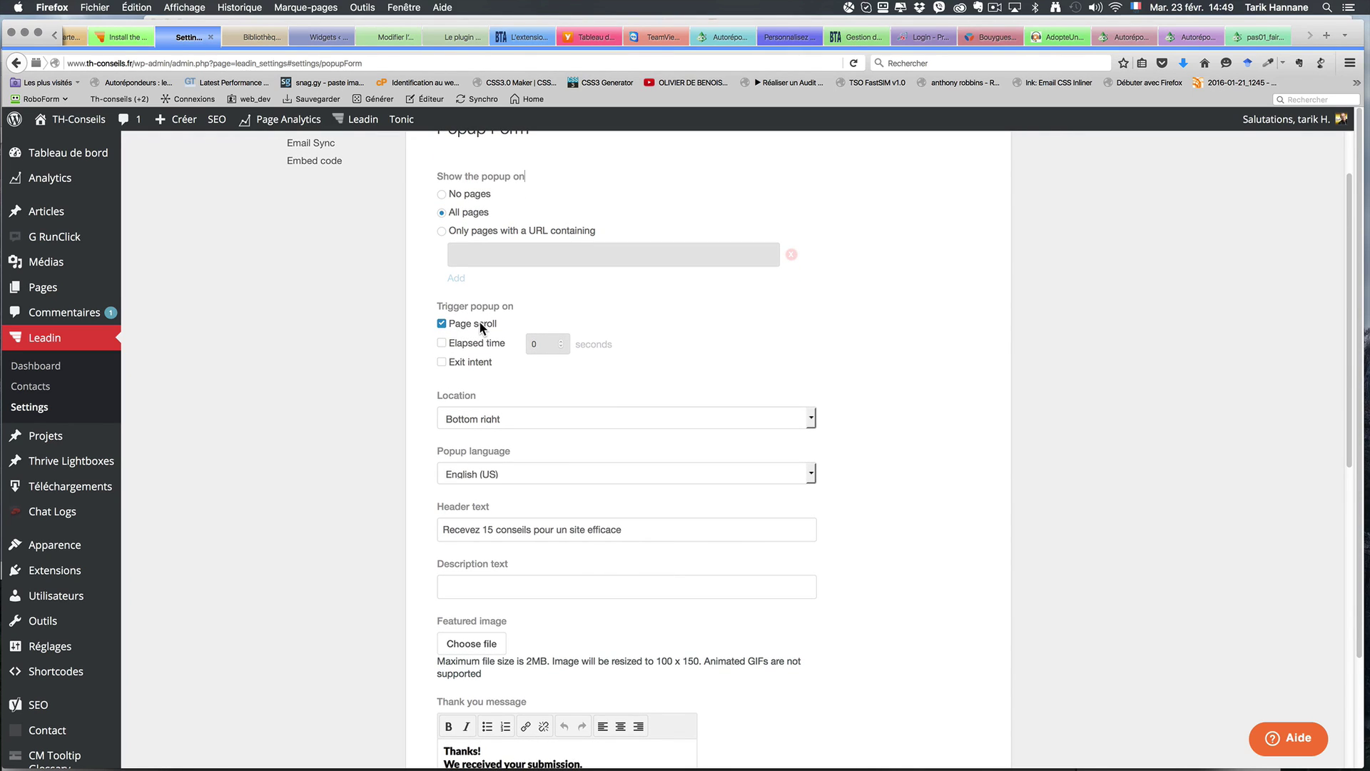
click(441, 342)
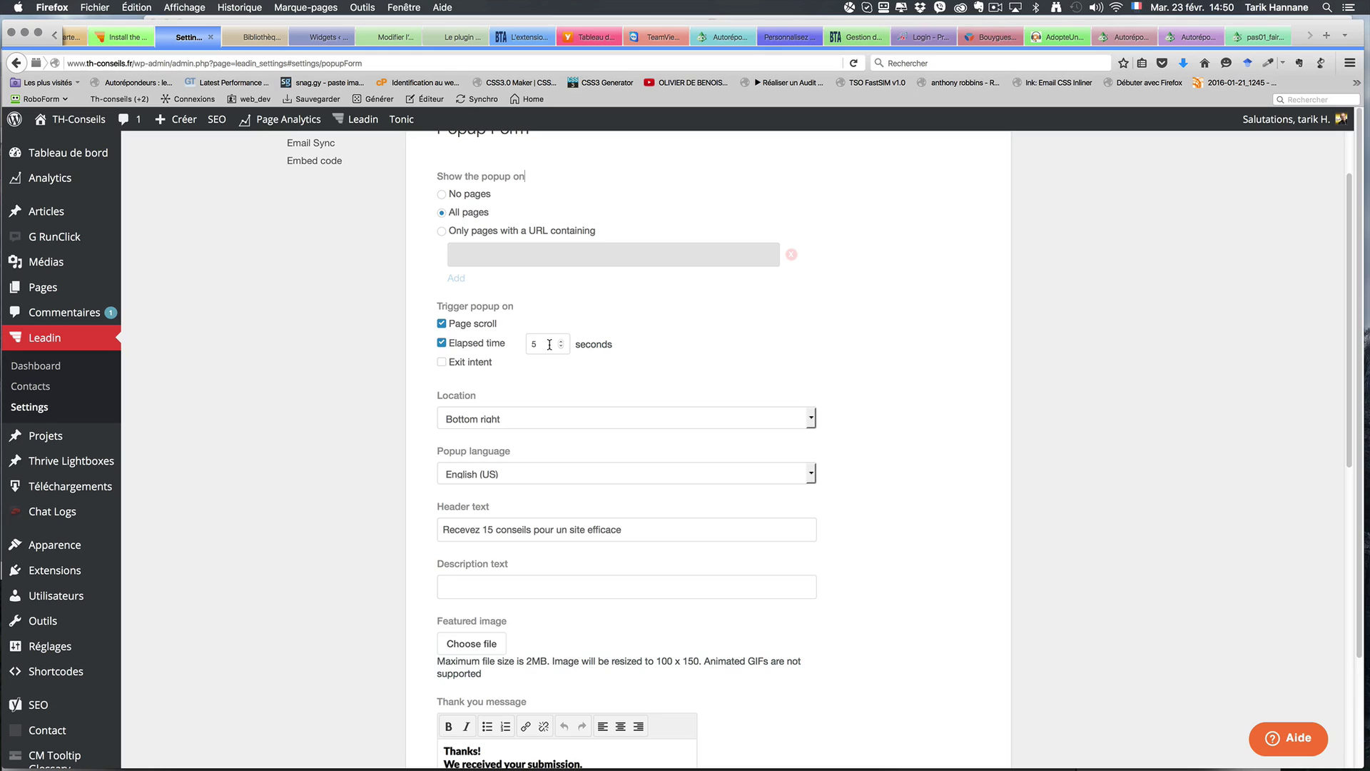
click(444, 361)
click(442, 342)
click(442, 323)
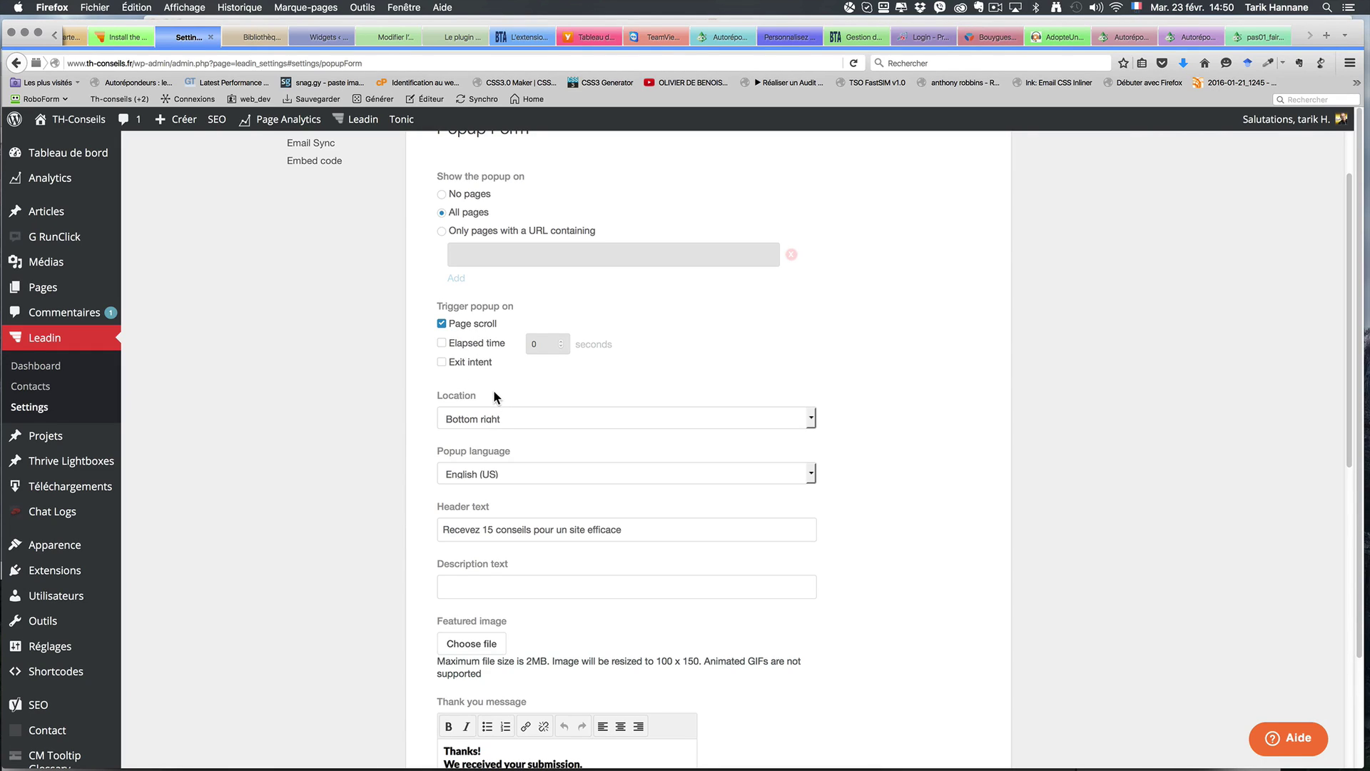
- Choose Bottom right as the popup location and set the popup language to French
click(541, 420)
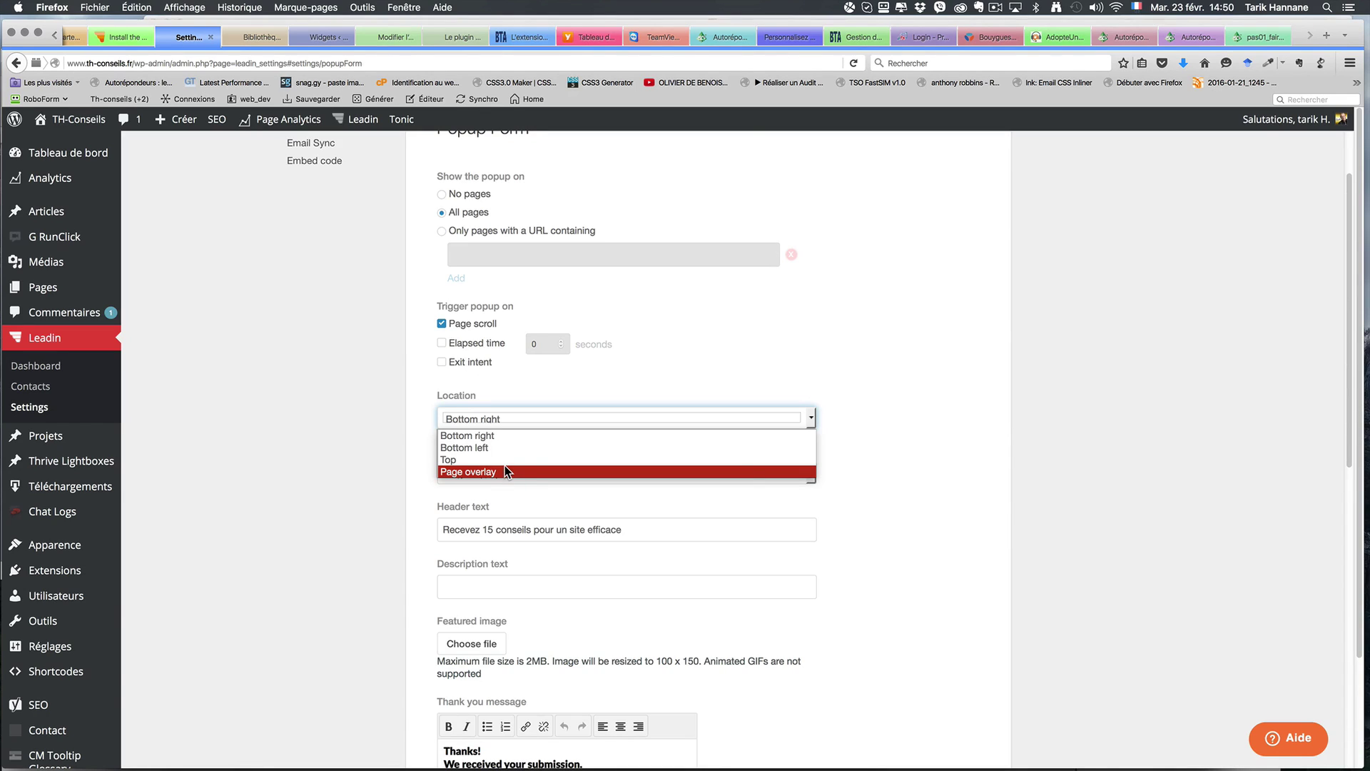
click(499, 439)
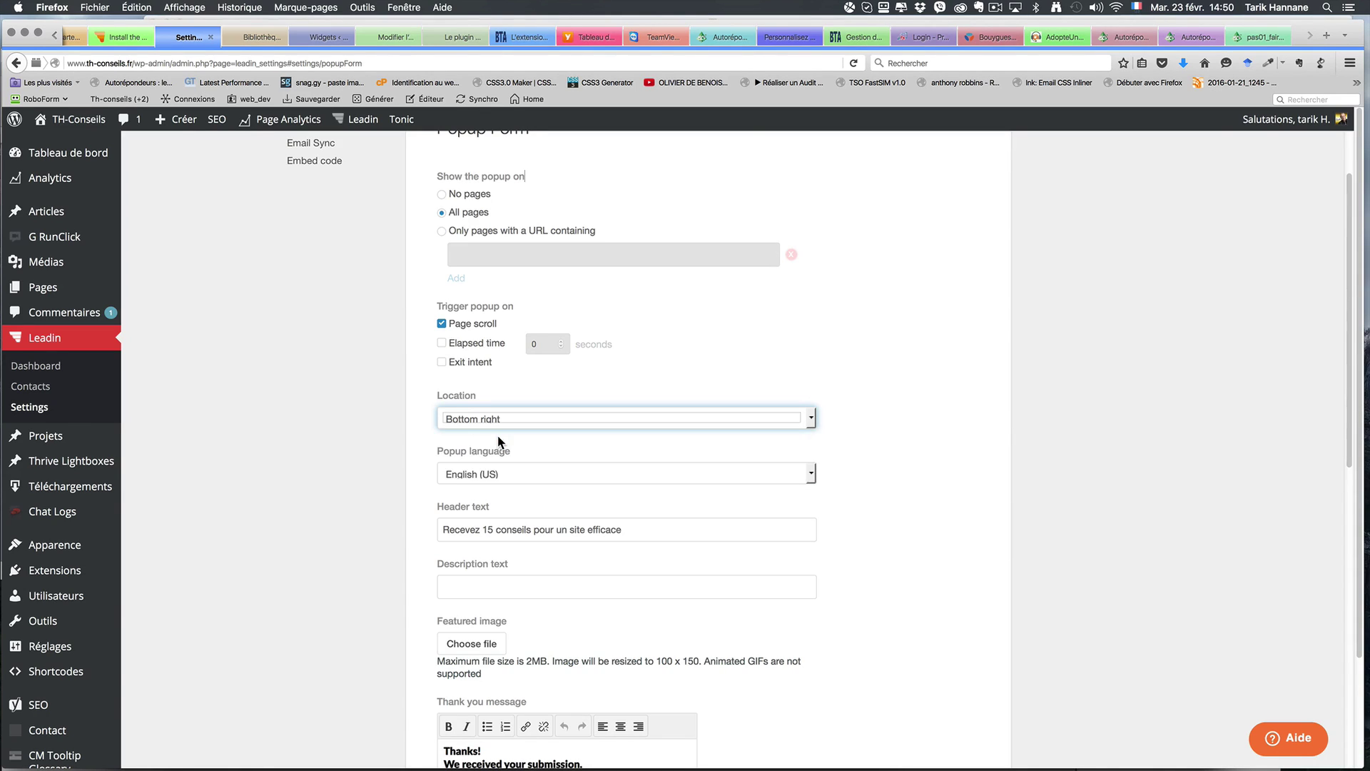
scroll(493, 458, down, 2)
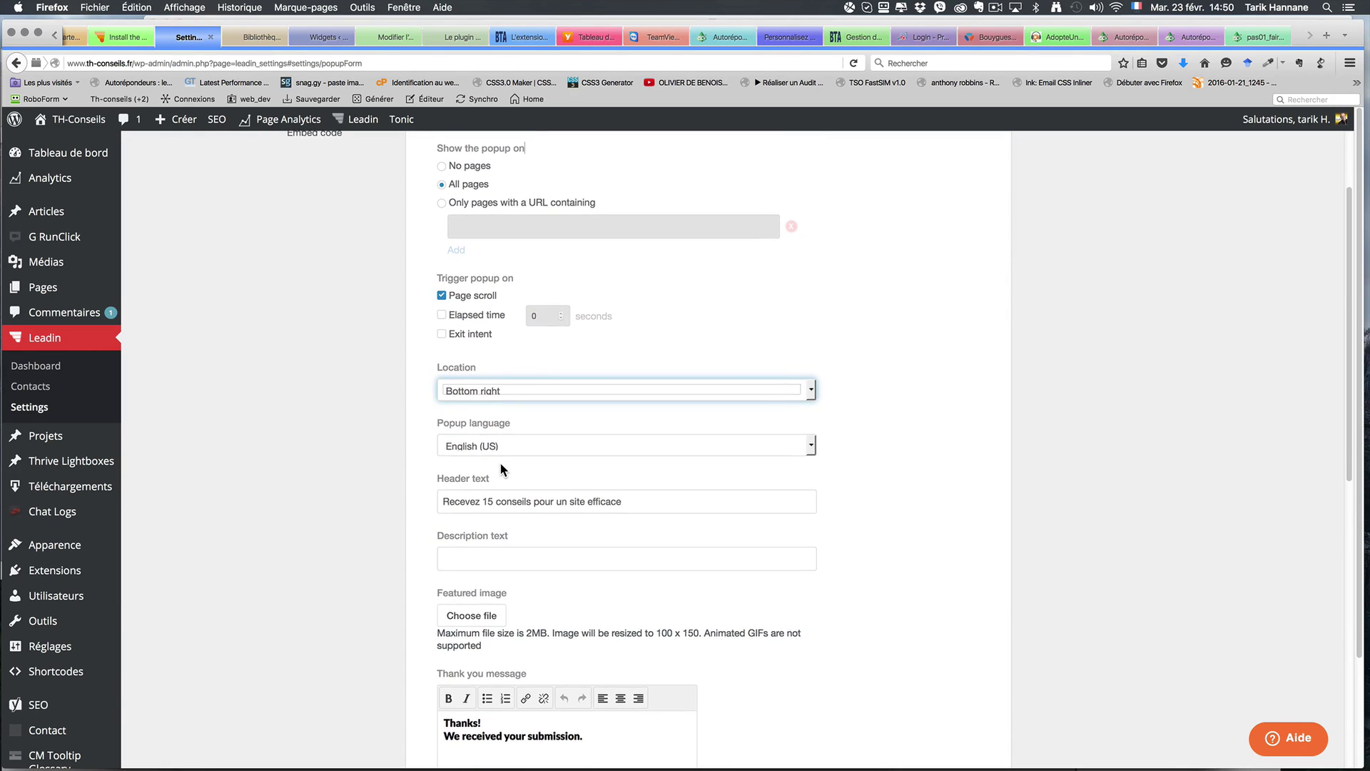
click(582, 404)
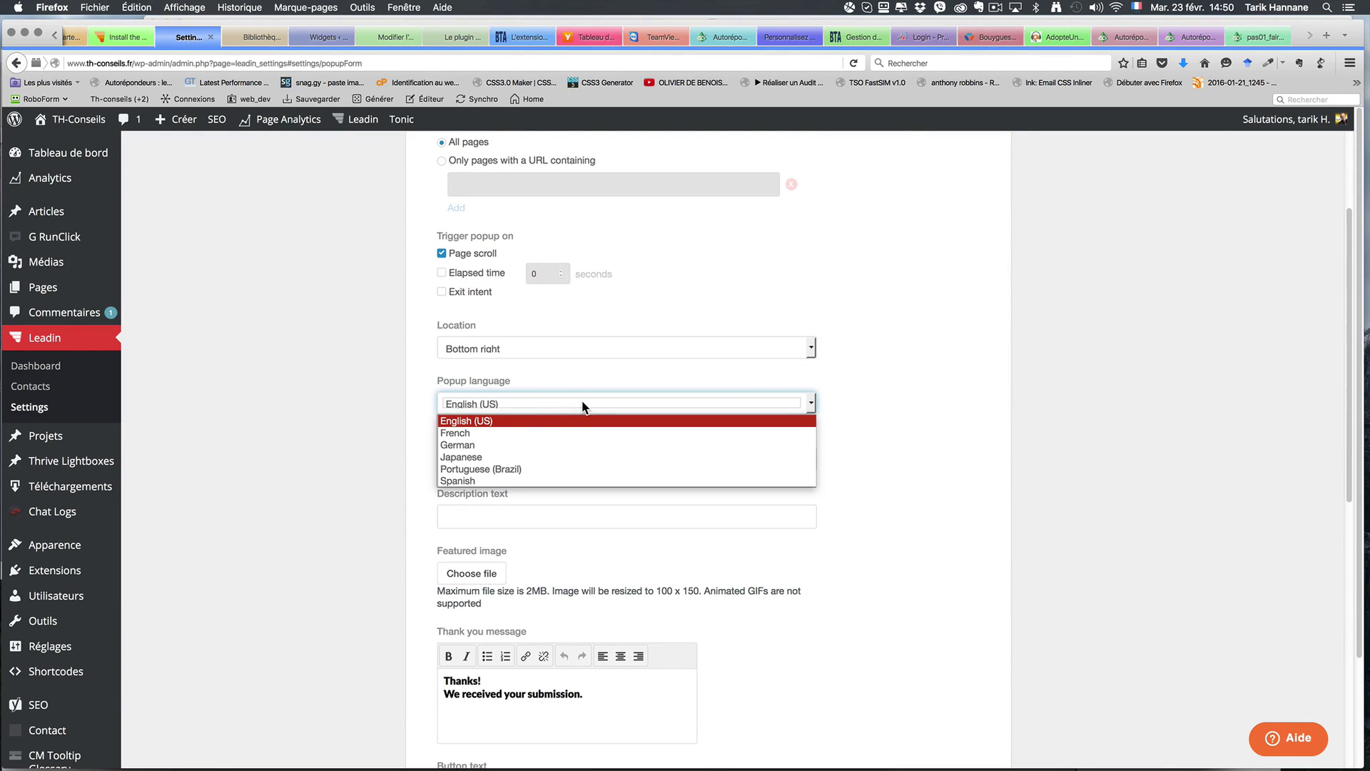
click(470, 434)
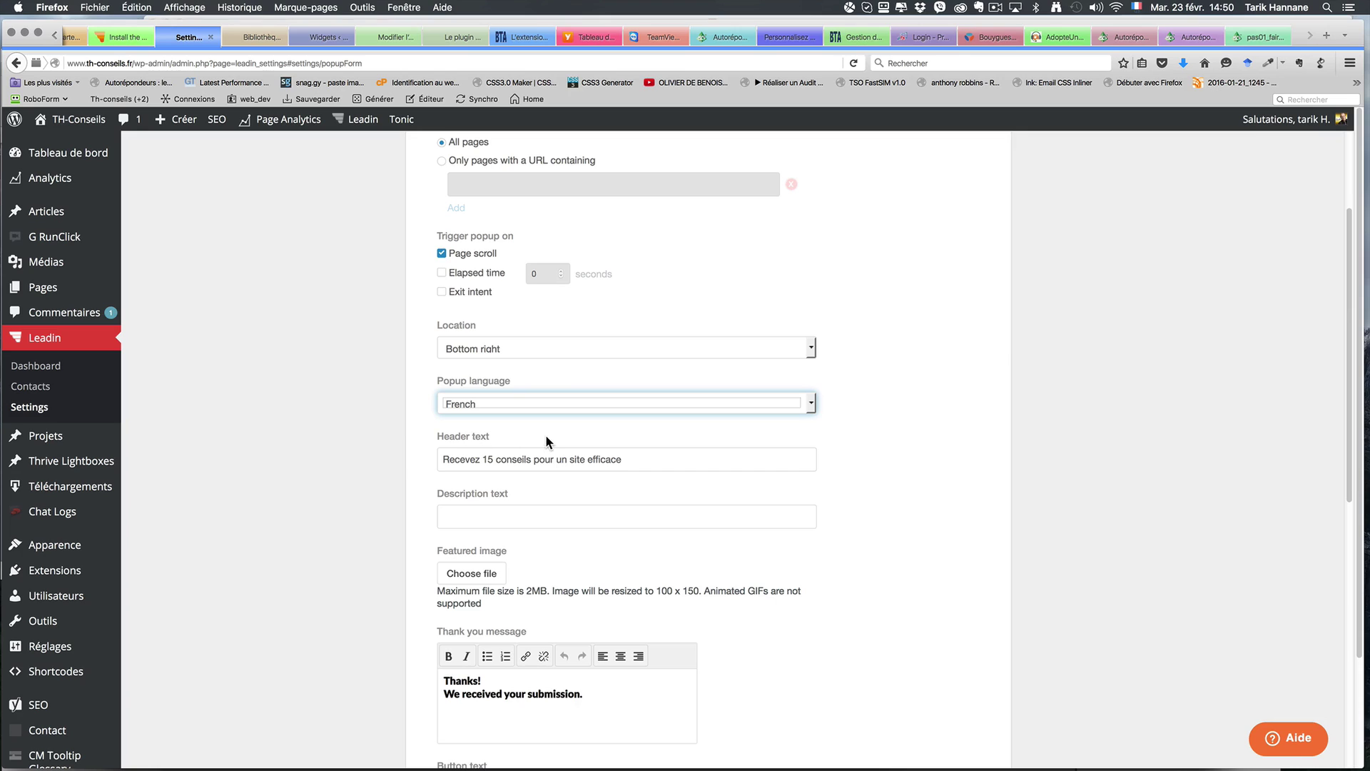
scroll(551, 435, down, 1)
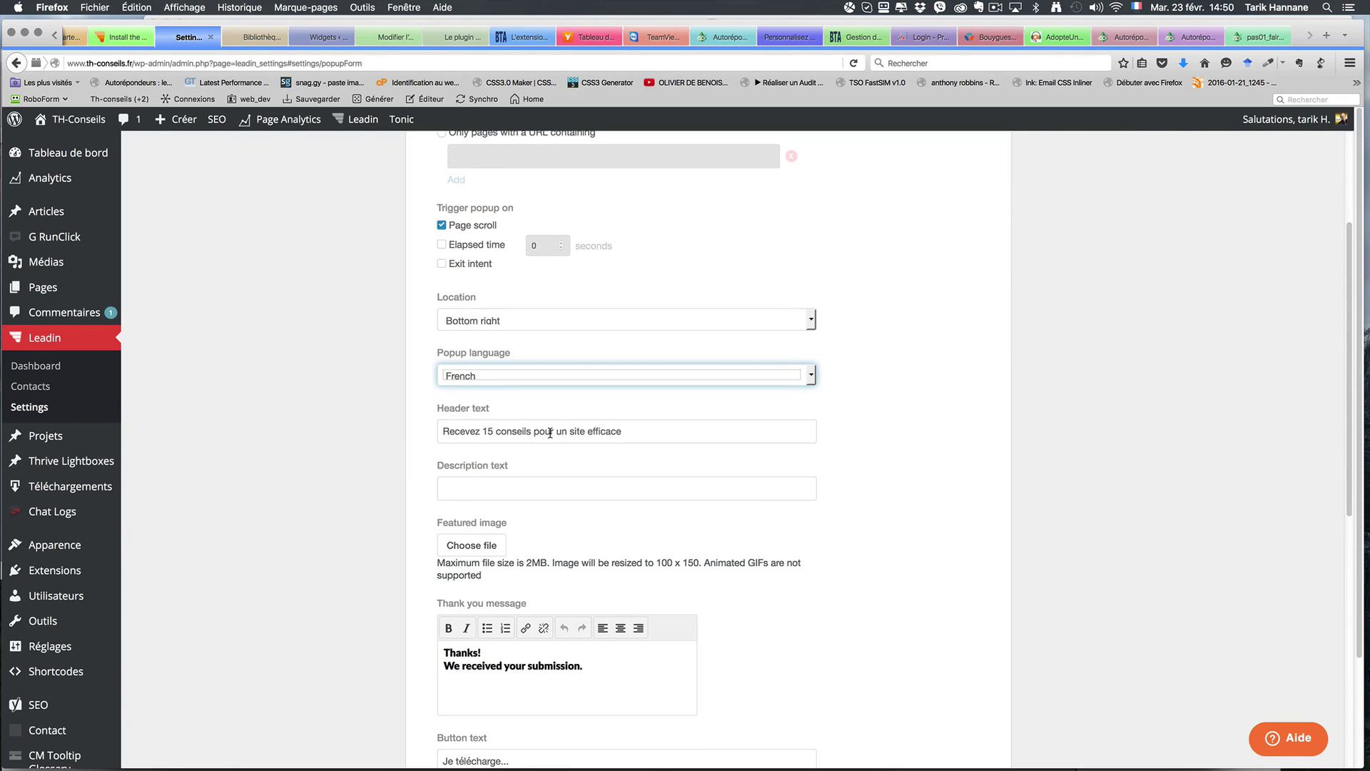
click(545, 433)
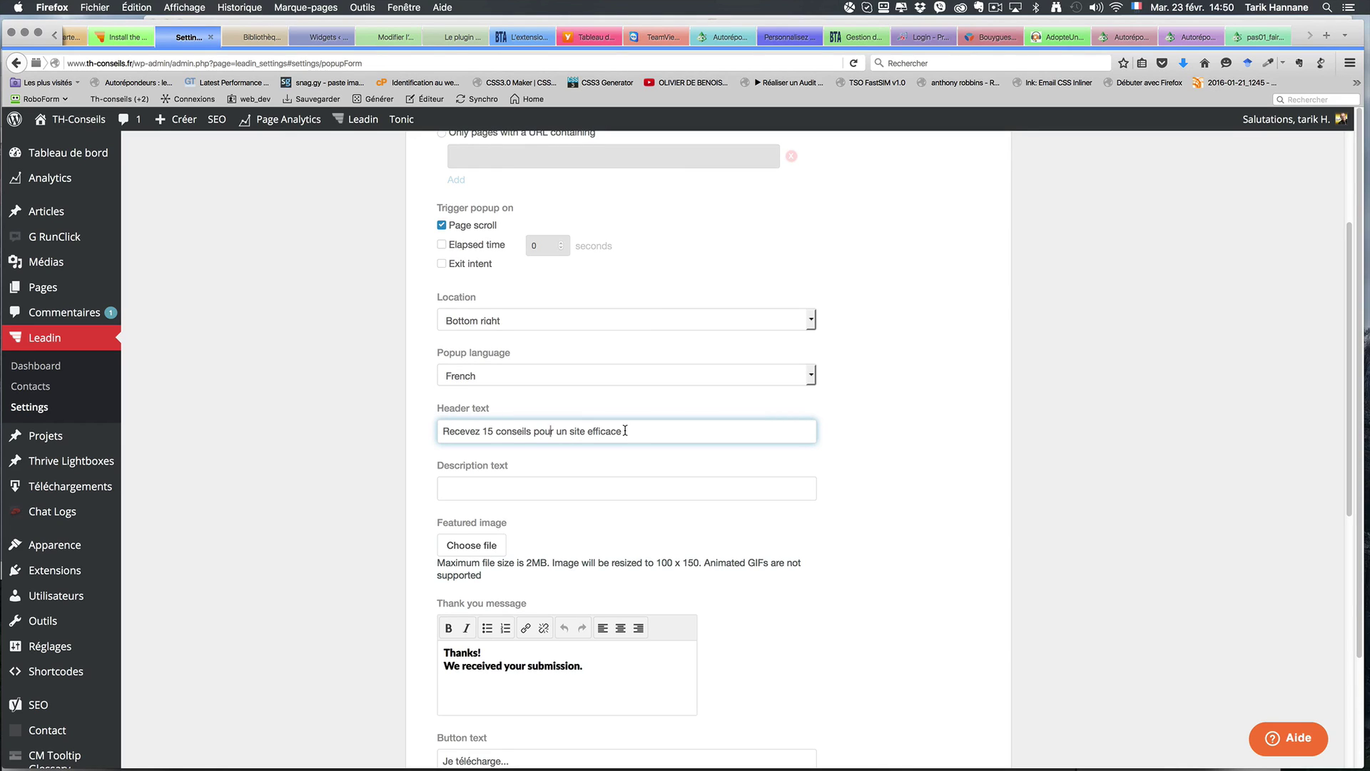
drag(627, 432, 438, 432)
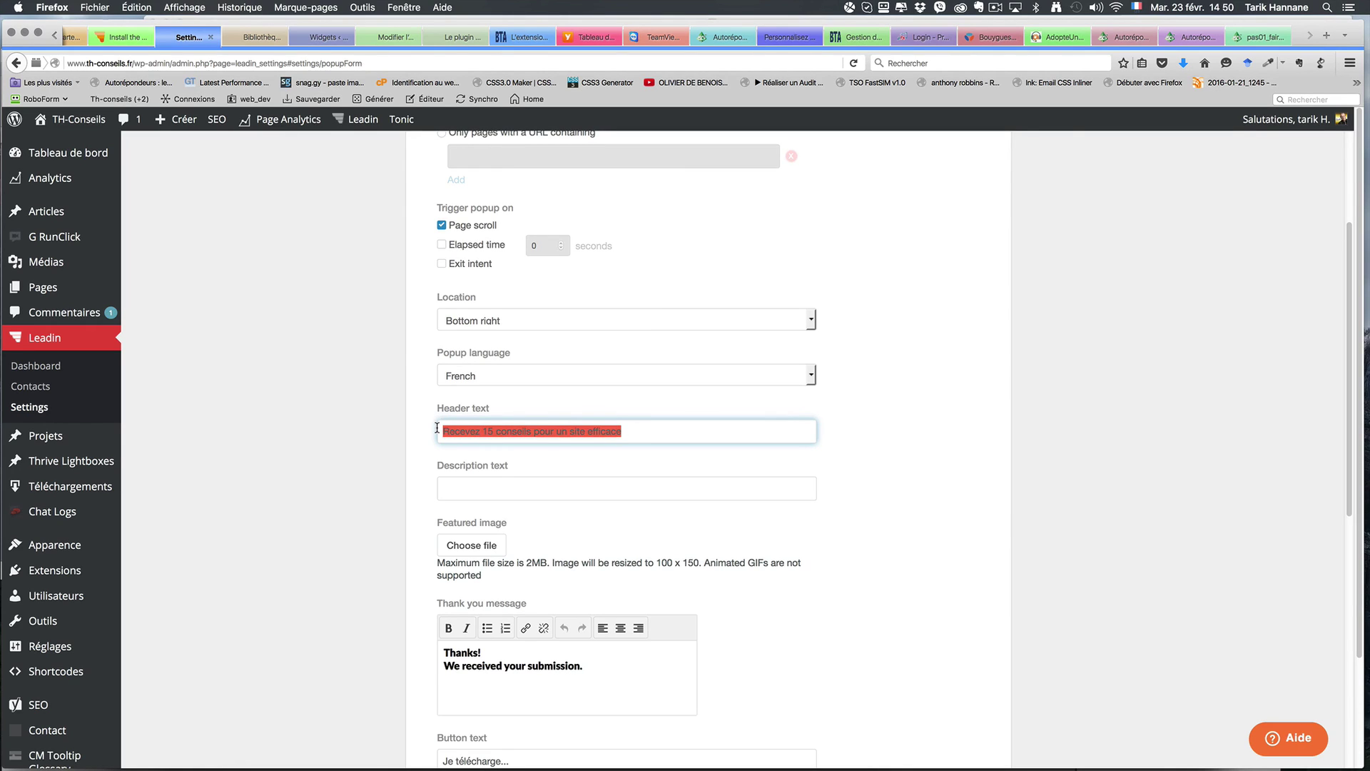
click(606, 432)
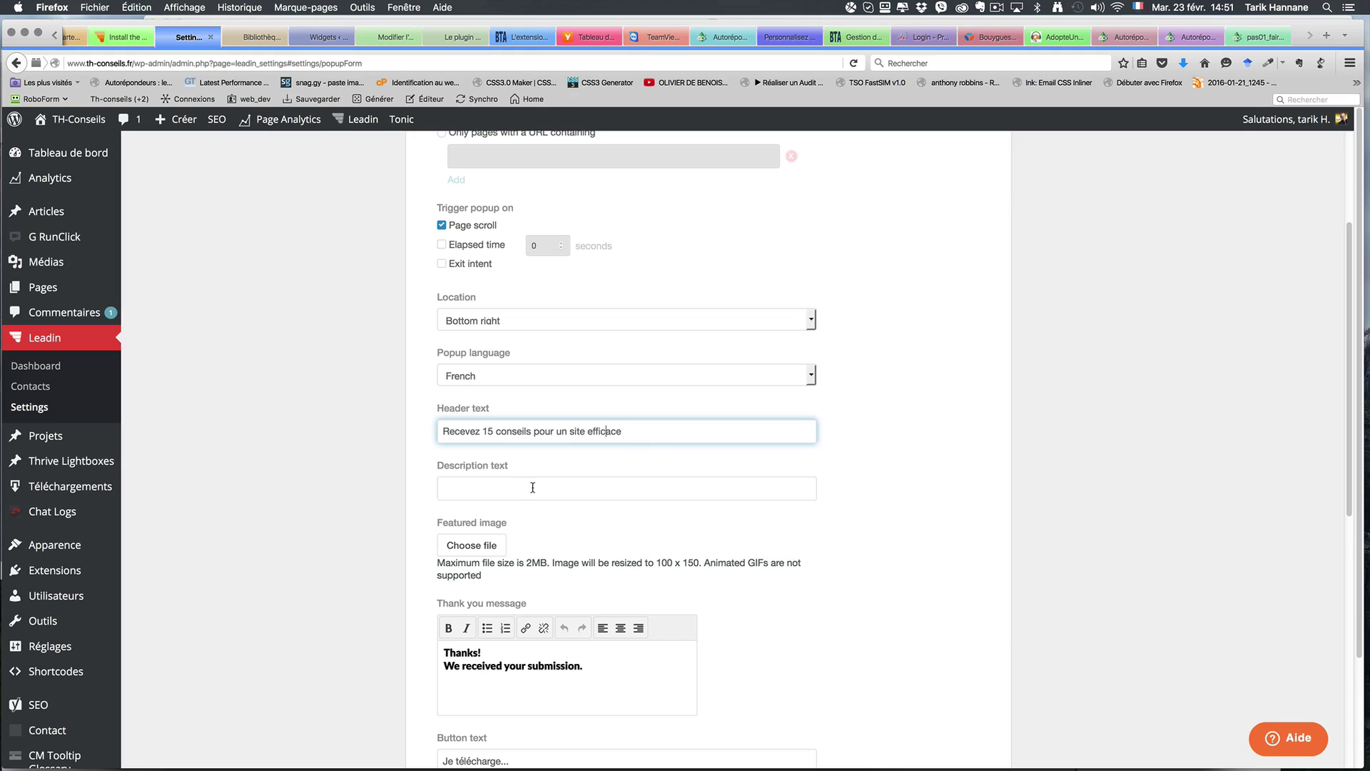
- Enter the popup description "Un ebook détaille 15 conseils pour transformer son site efficacement et avoir des visiteurs."
click(585, 487)
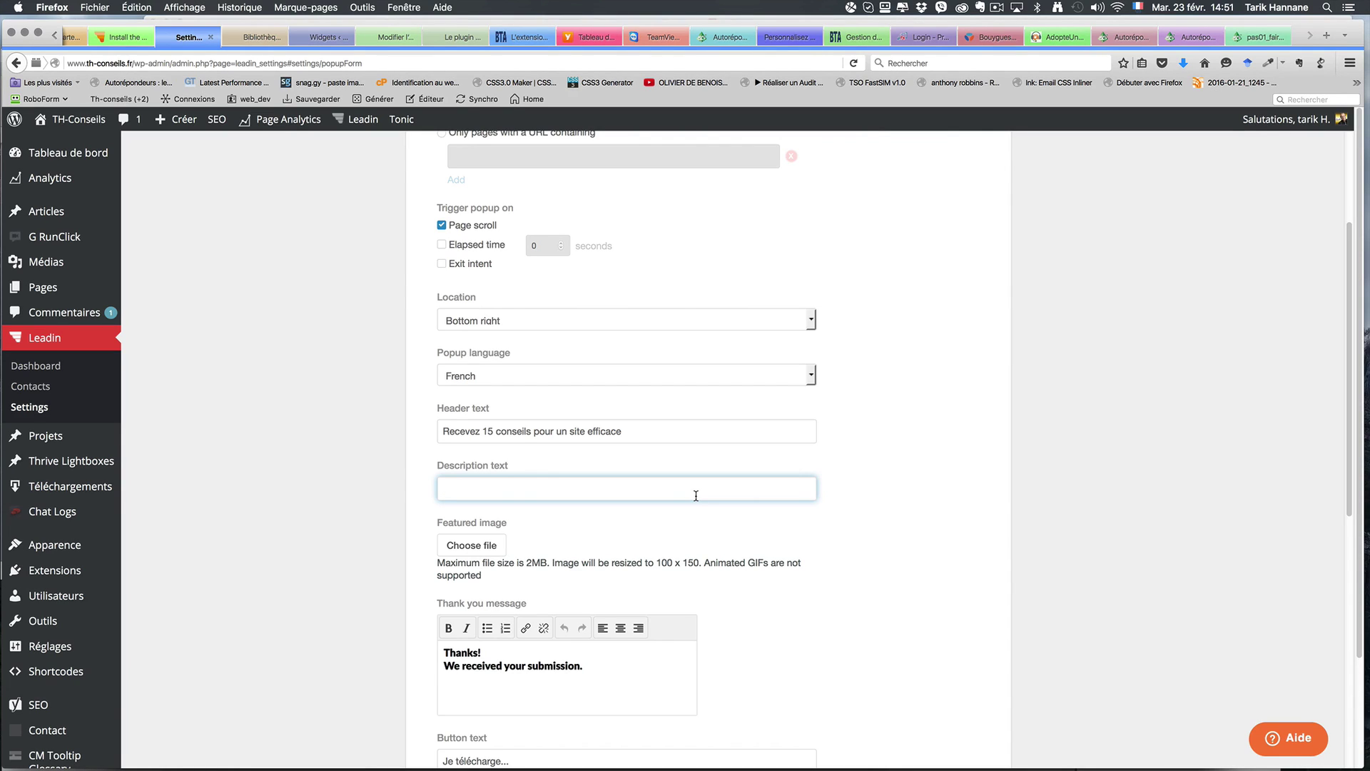
text(Un ebook détaille 15 conseils pour transformer son sit)
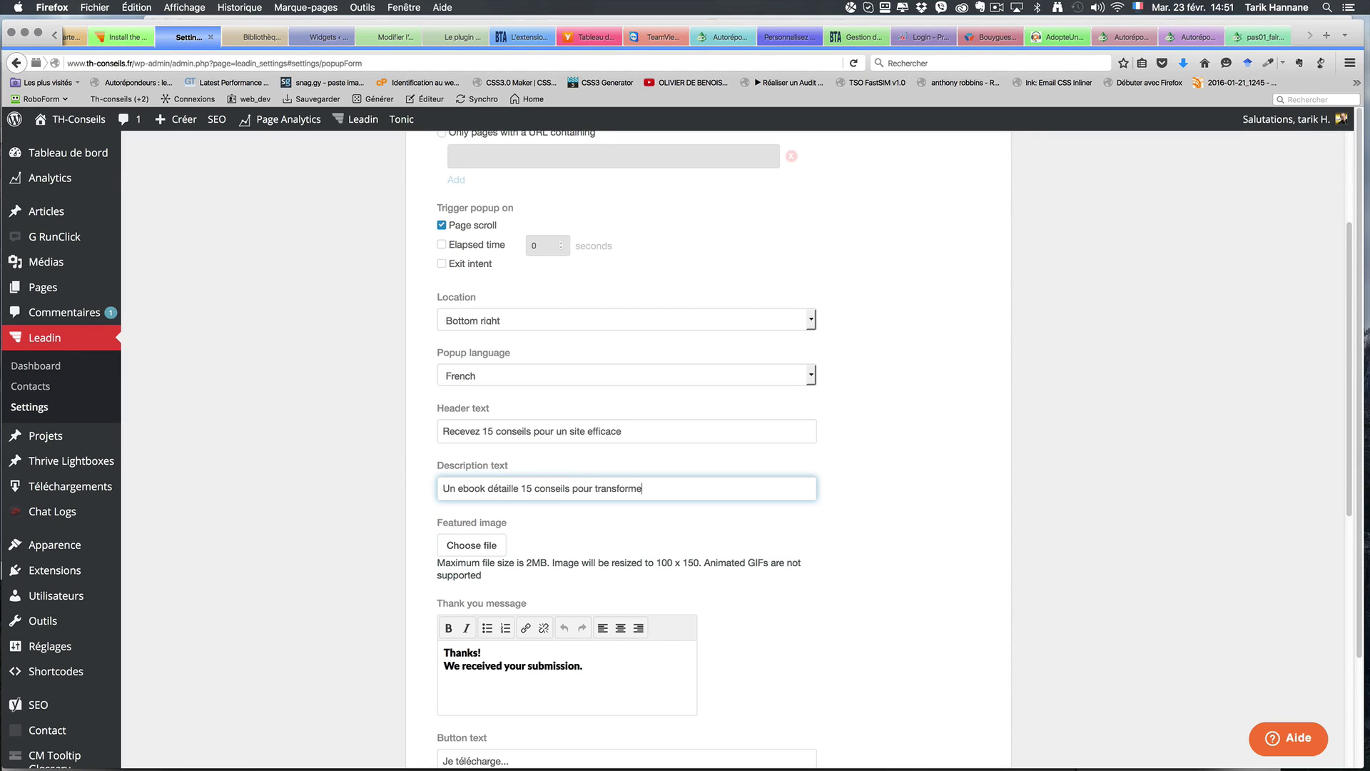
text(e efficacement et avoir des visiteurs.)
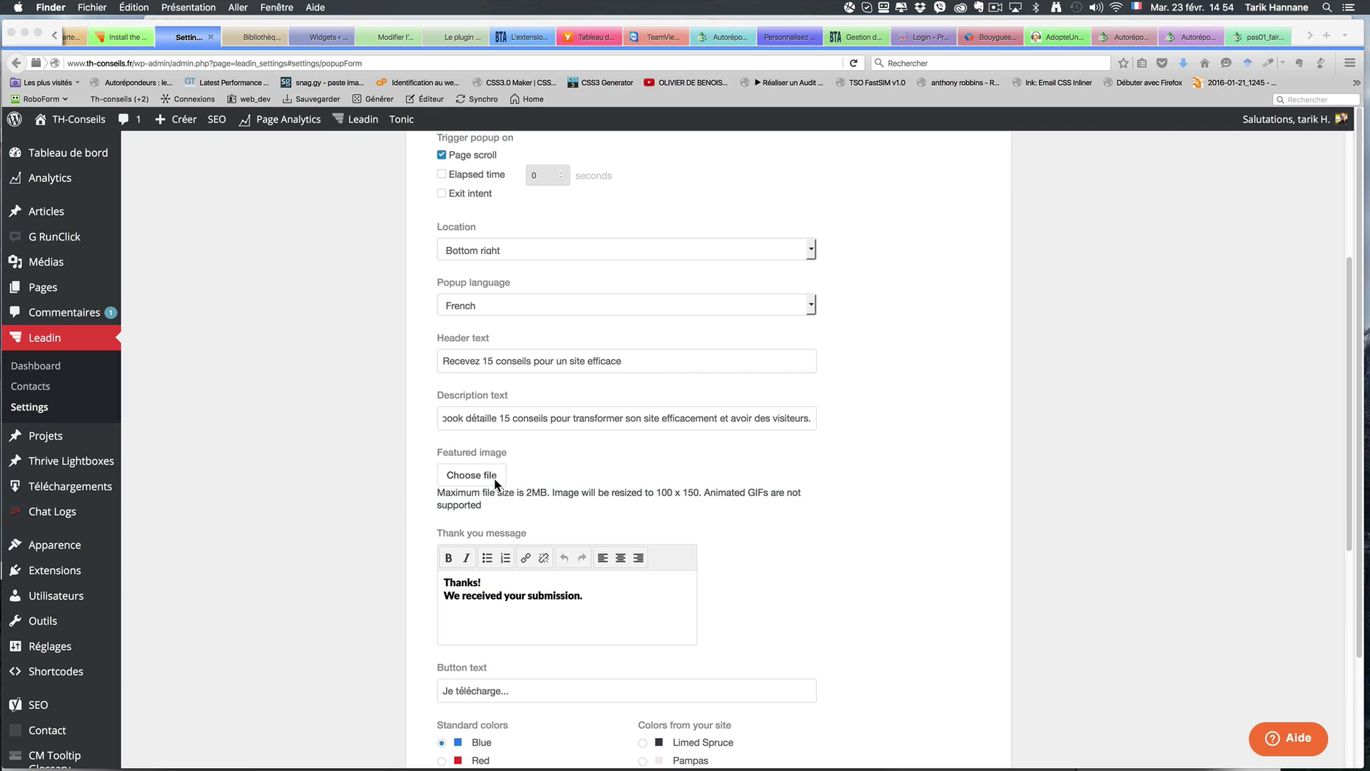
- Upload couv-3D.png as the popup's featured image from the multimedia drive's DONNEES/mes-blogs/15-conseils folder
click(465, 451)
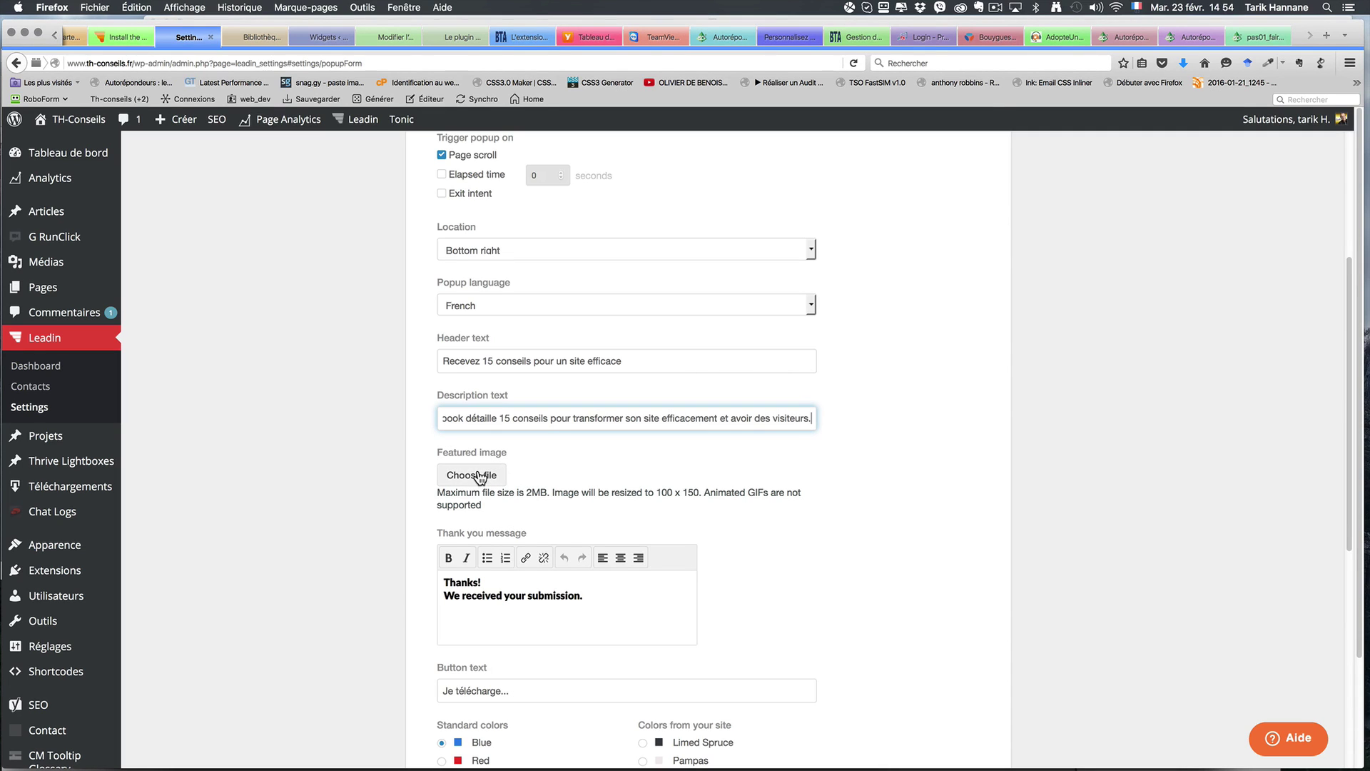
click(478, 475)
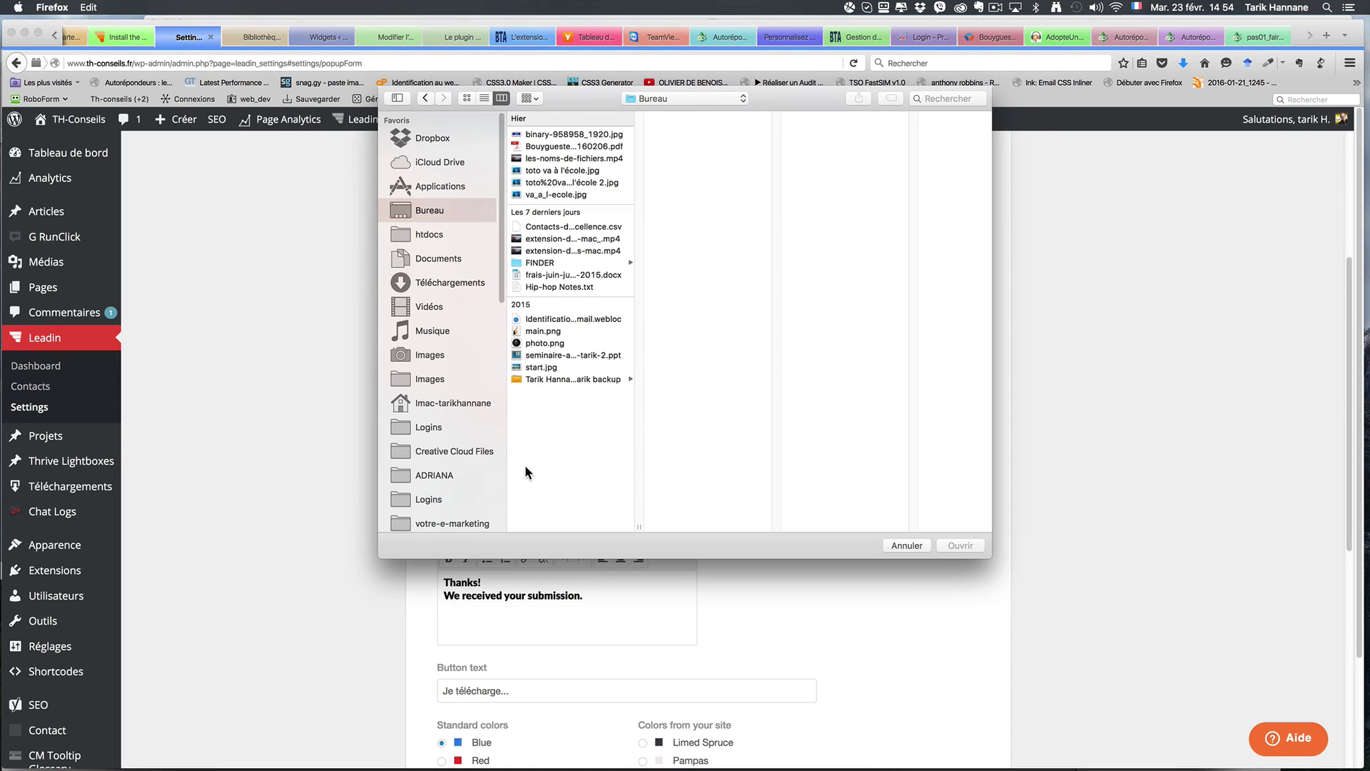
scroll(457, 439, down, 5)
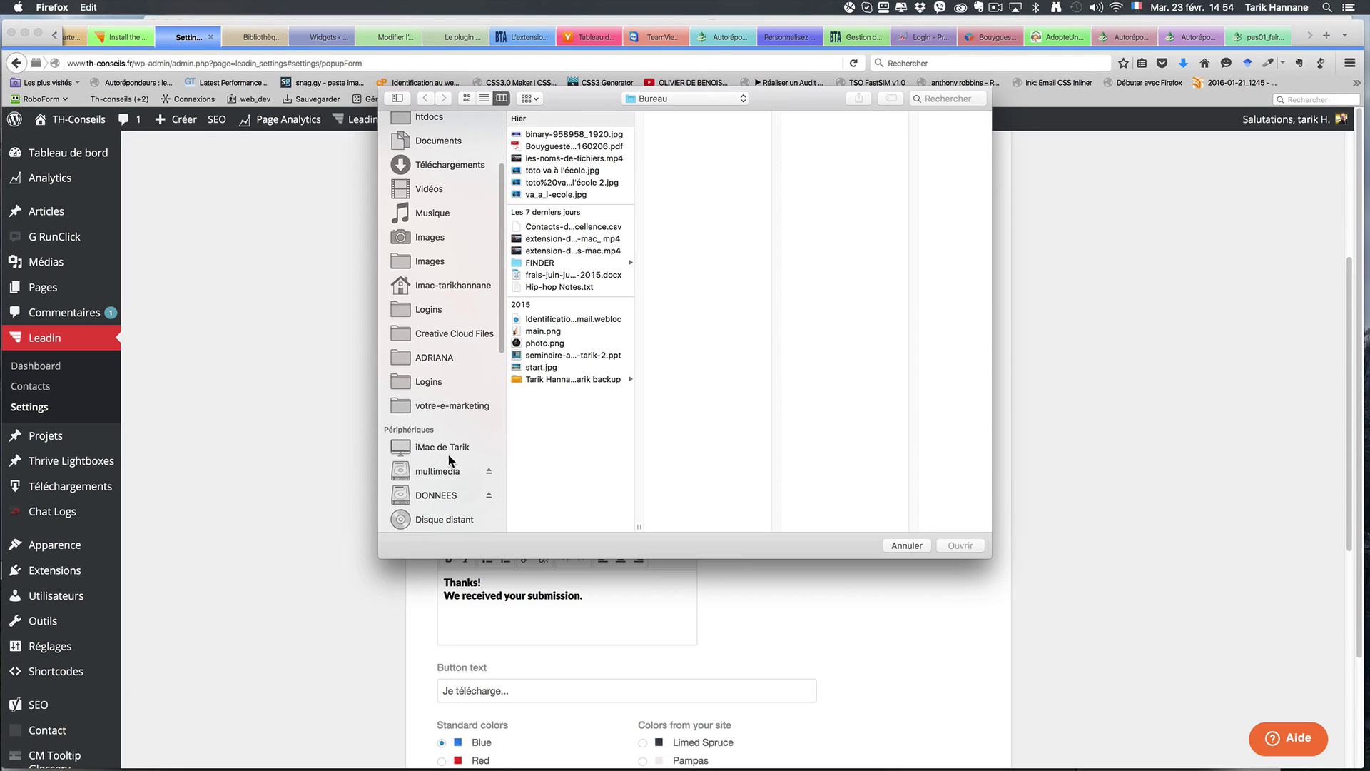
click(437, 472)
click(557, 257)
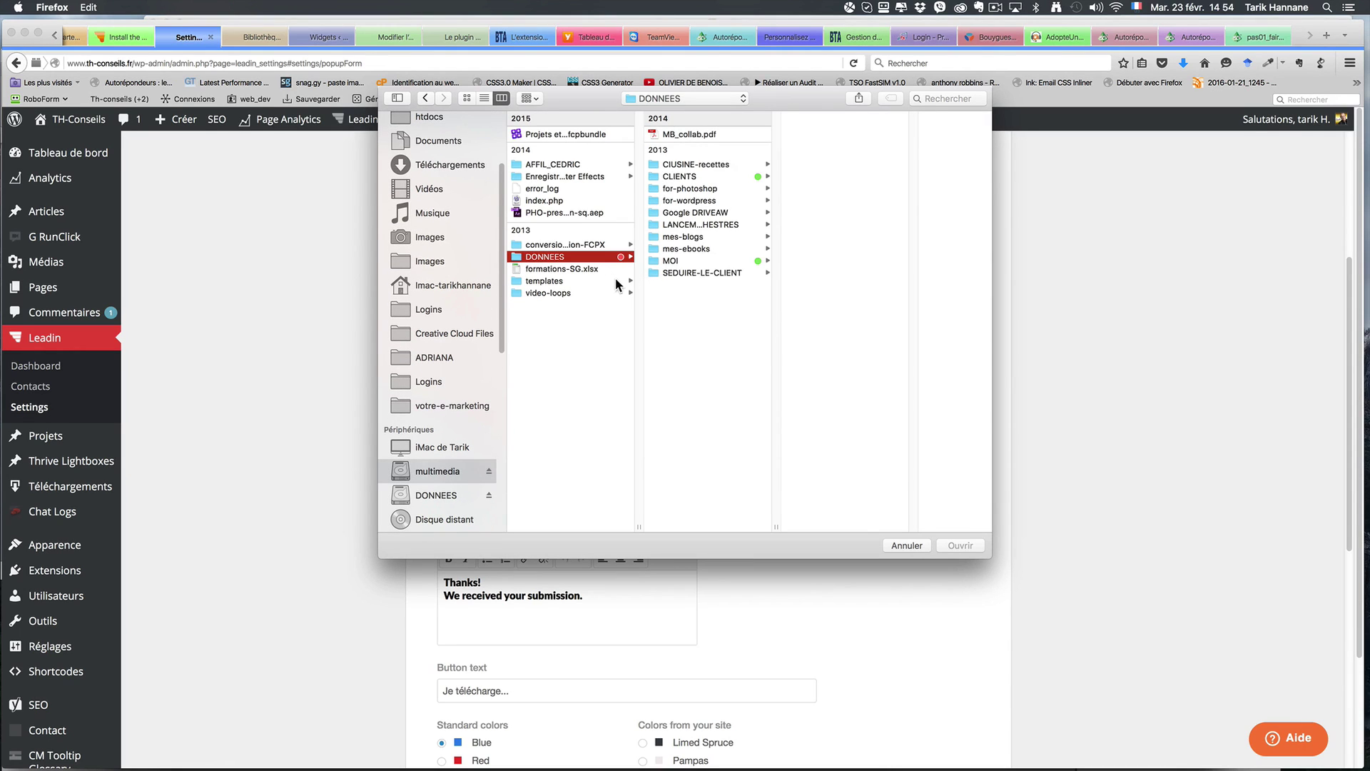
click(684, 236)
click(822, 257)
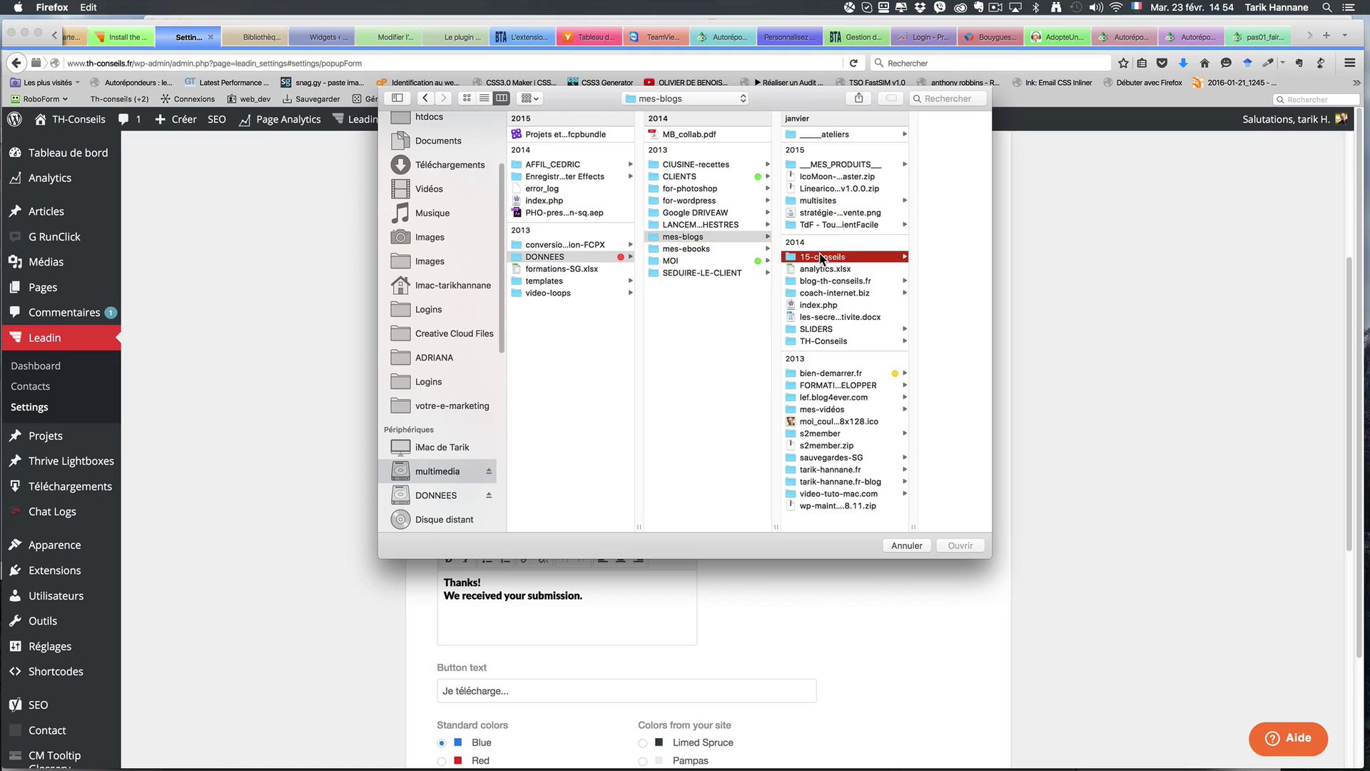
click(888, 158)
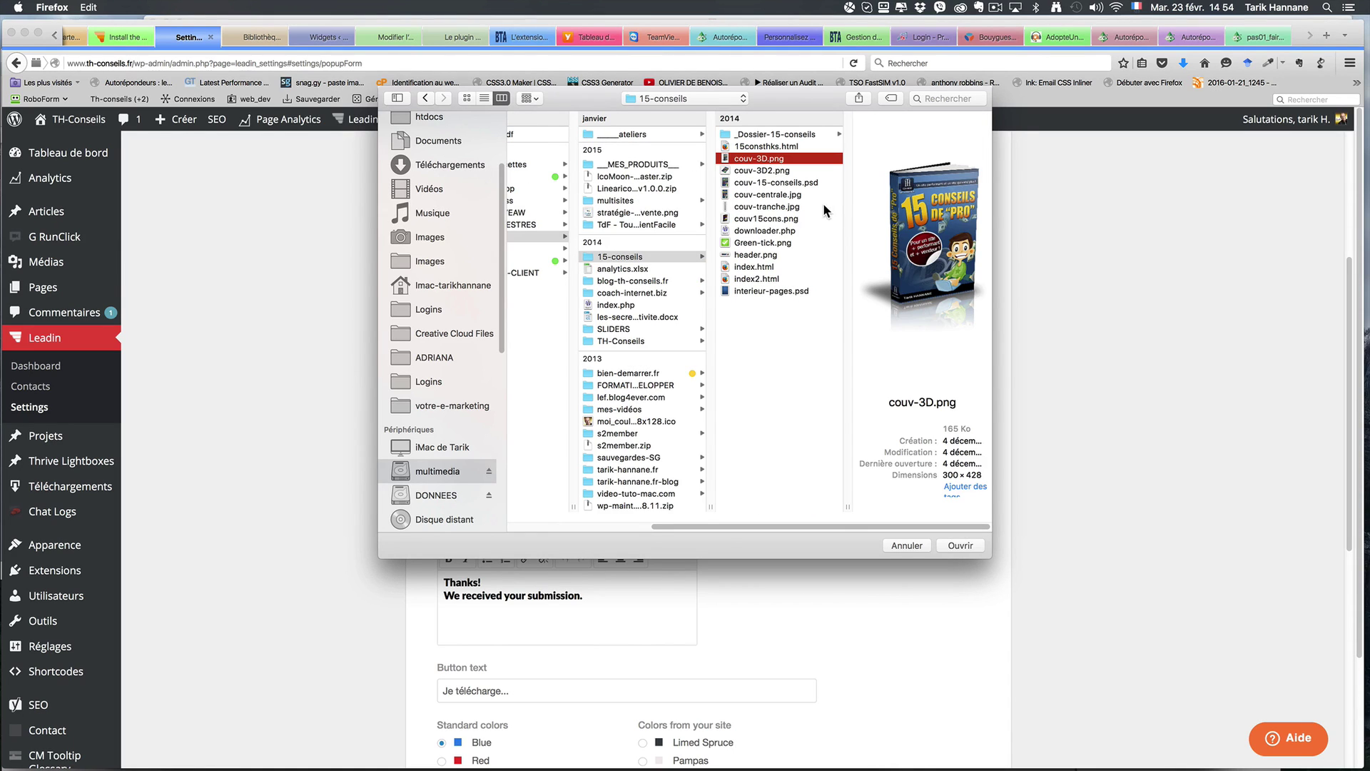
click(960, 545)
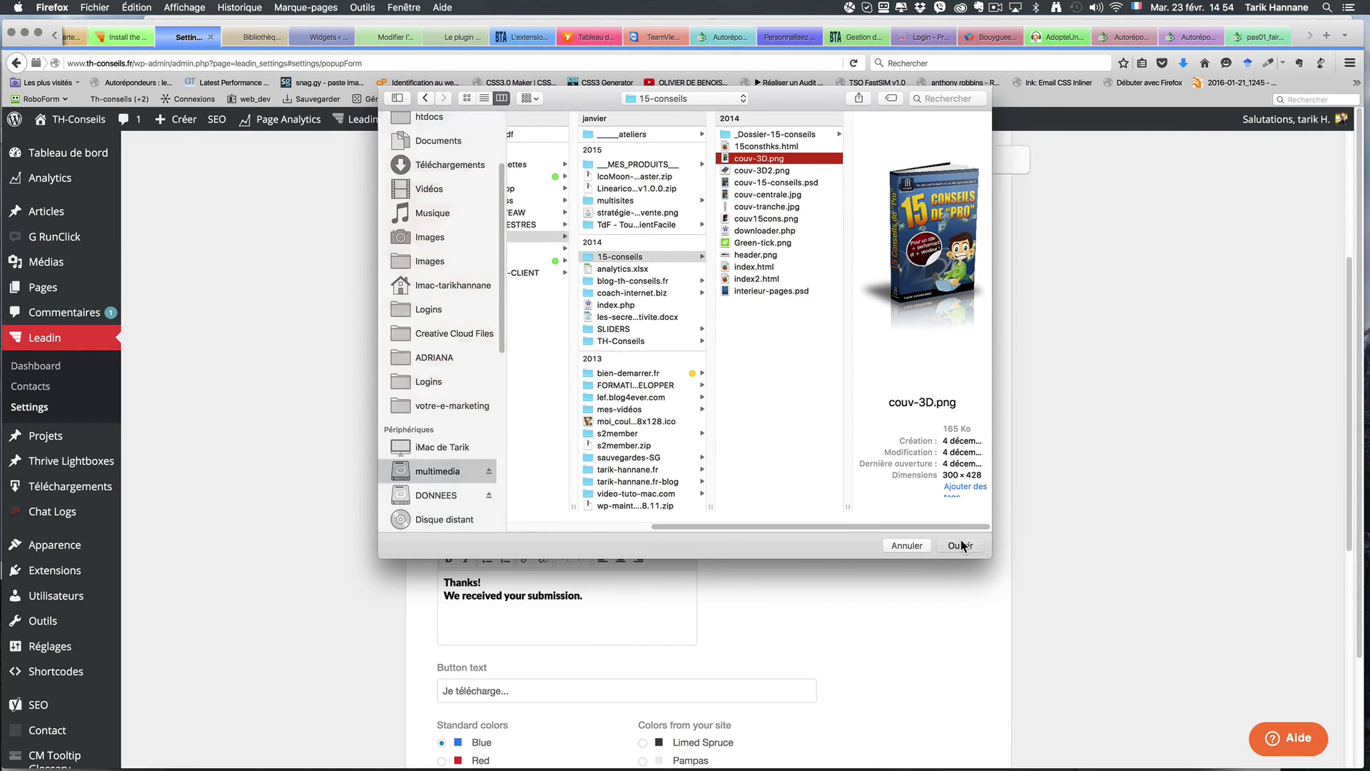
- Replace the thank you message with "Merci !" and, on a second line, "Vous allez recevoir un email..."
scroll(730, 545, down, 2)
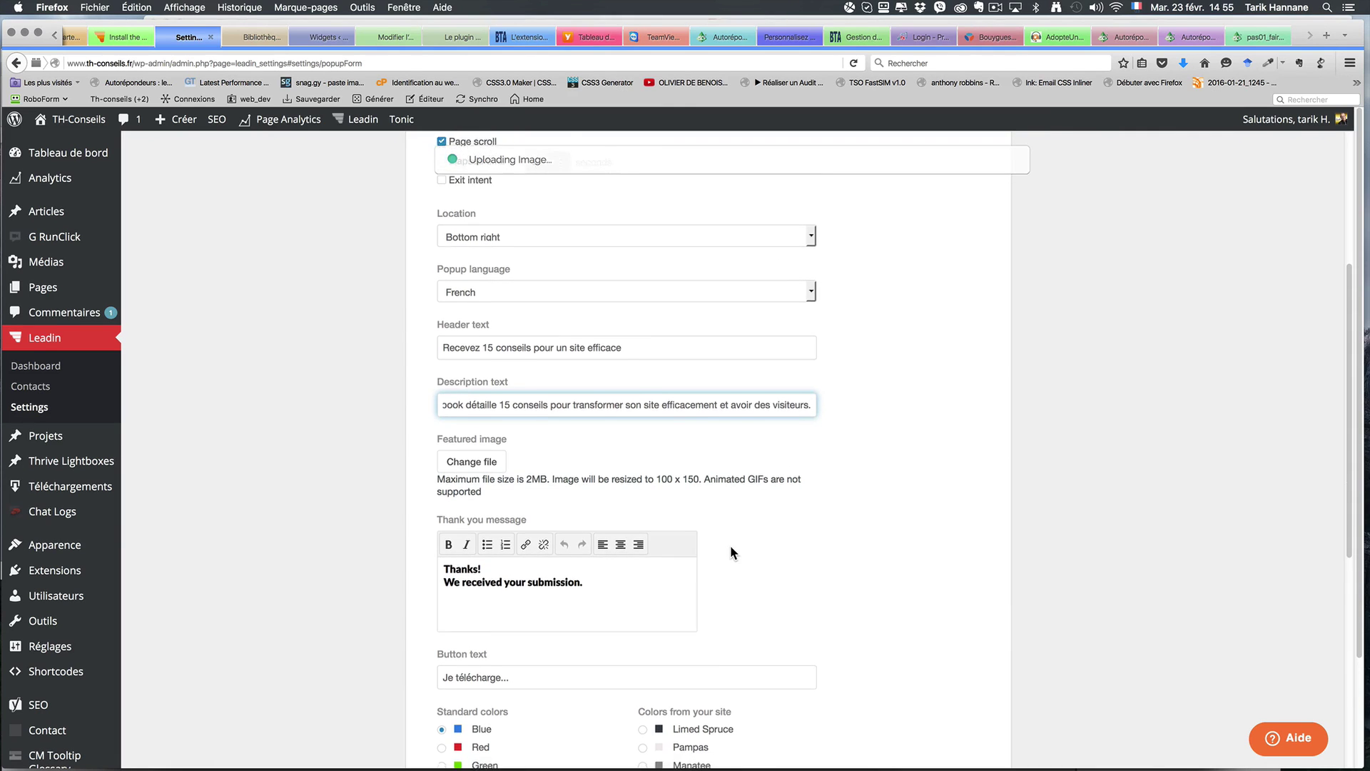
scroll(740, 520, down, 2)
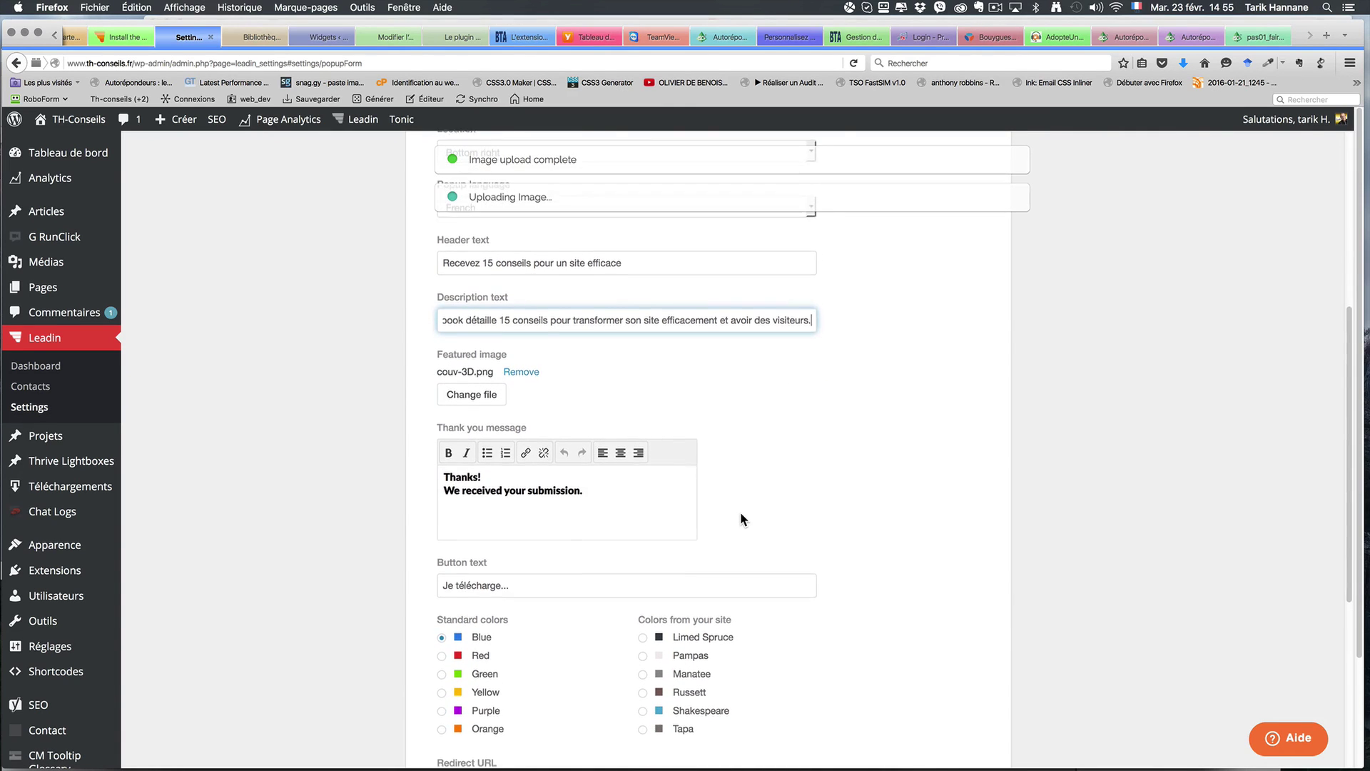
scroll(722, 488, down, 1)
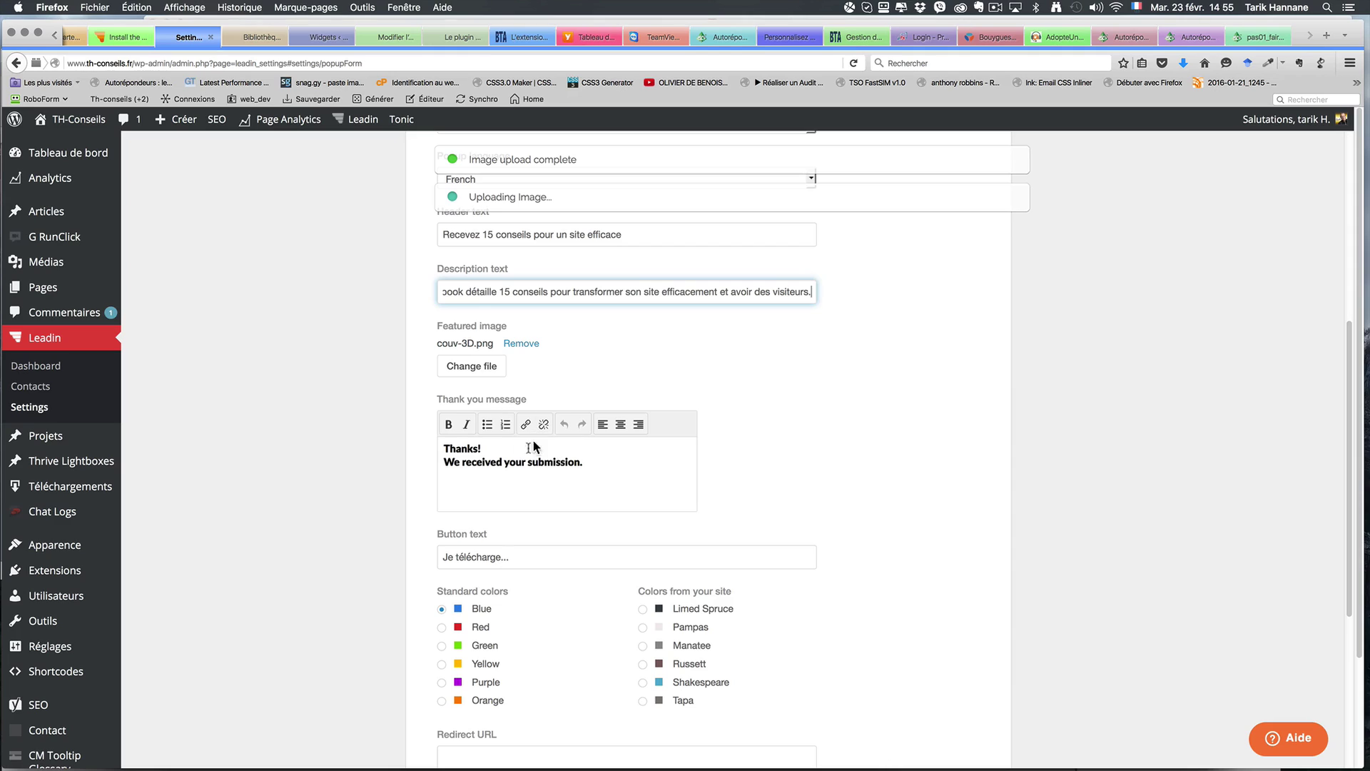
click(489, 451)
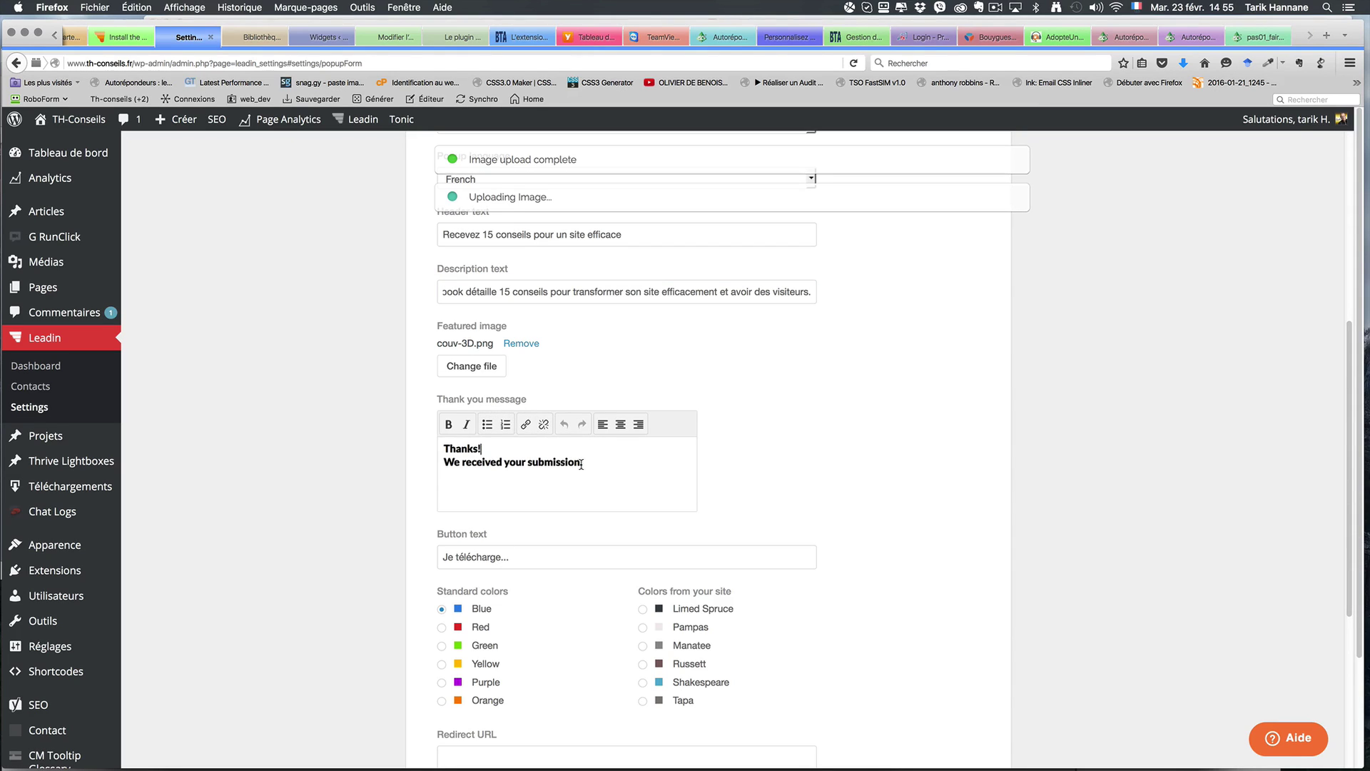
drag(583, 464, 443, 448)
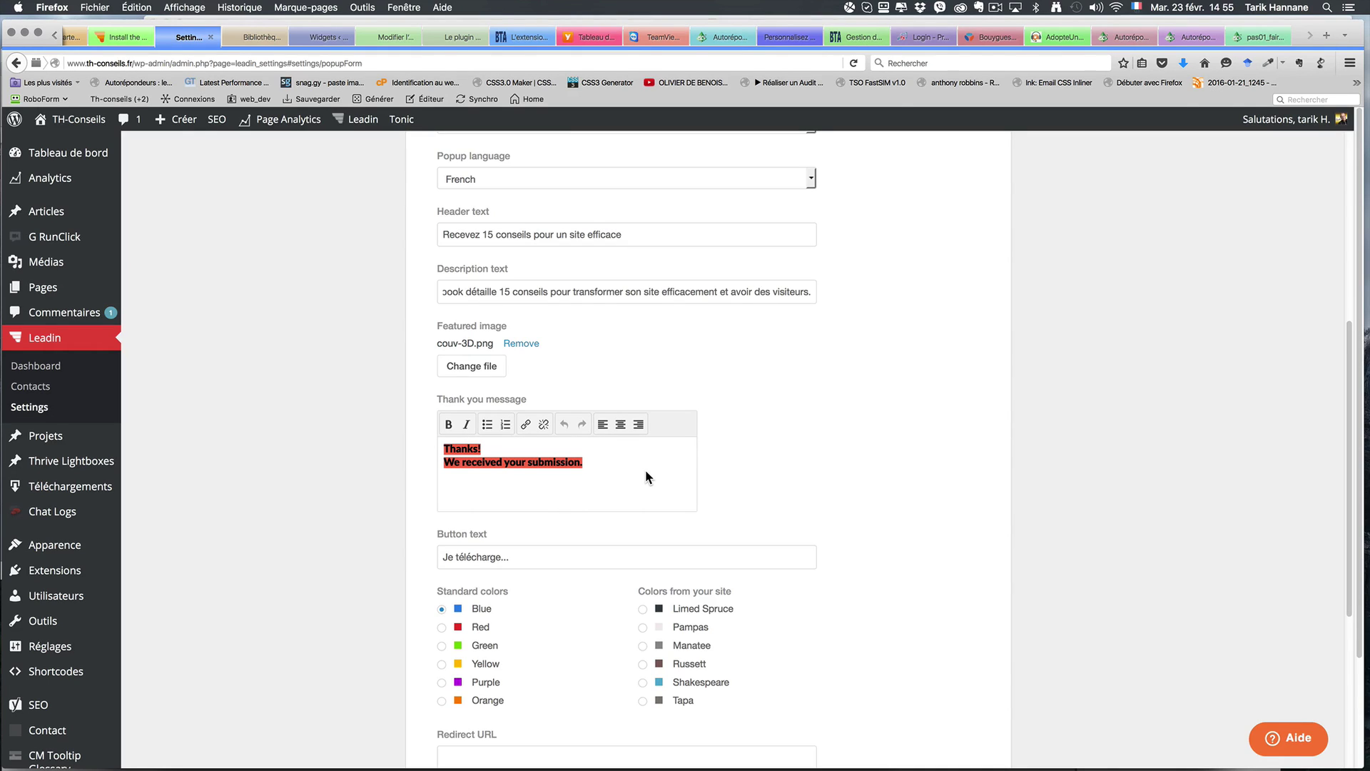
text(Merci !)
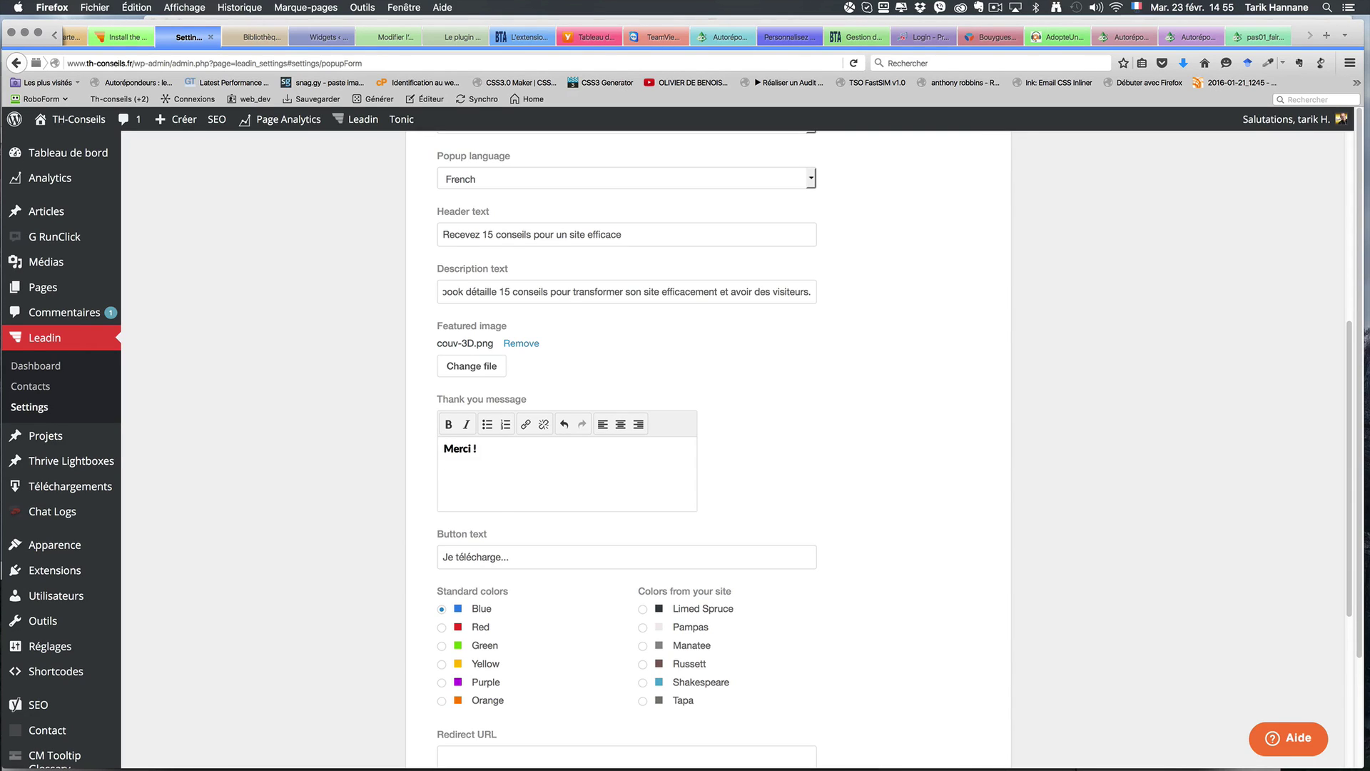
text(Vous allez recevoir un email)
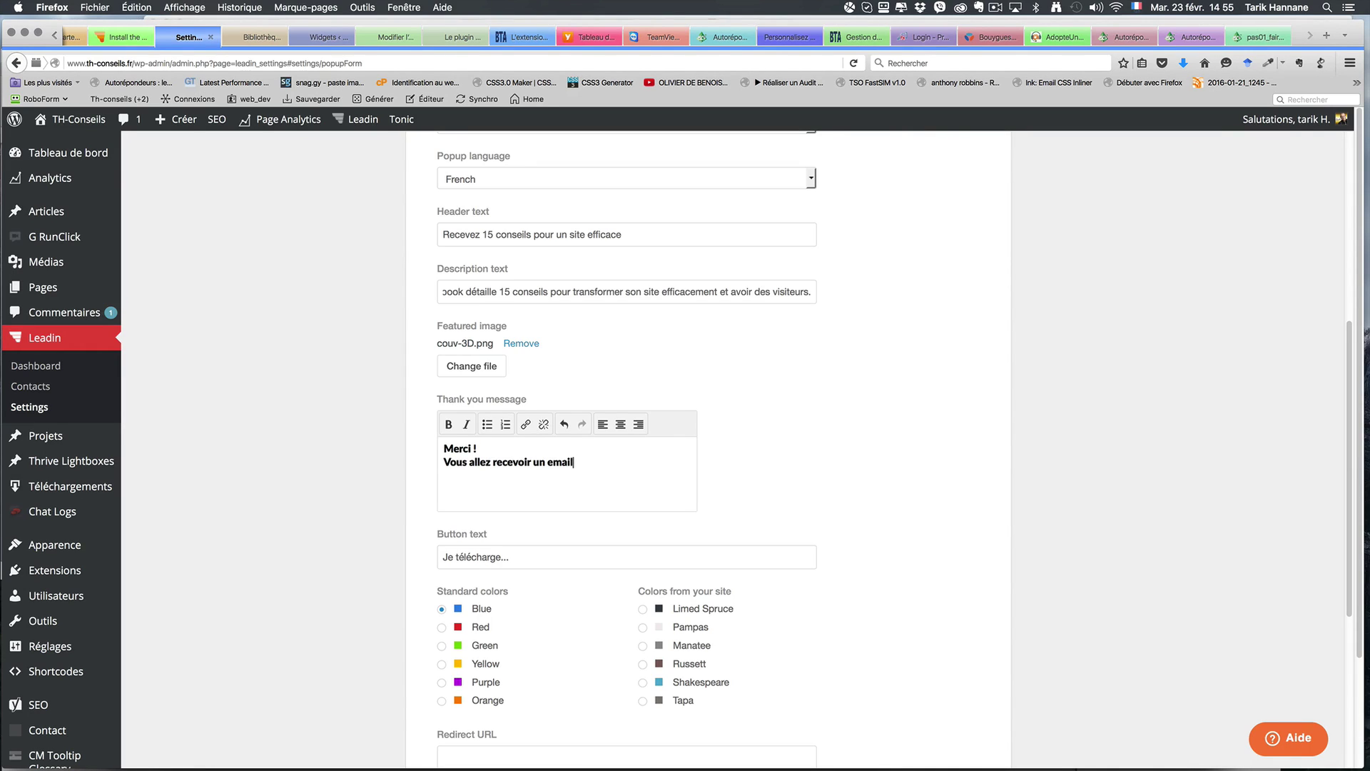
text(...)
scroll(585, 566, down, 5)
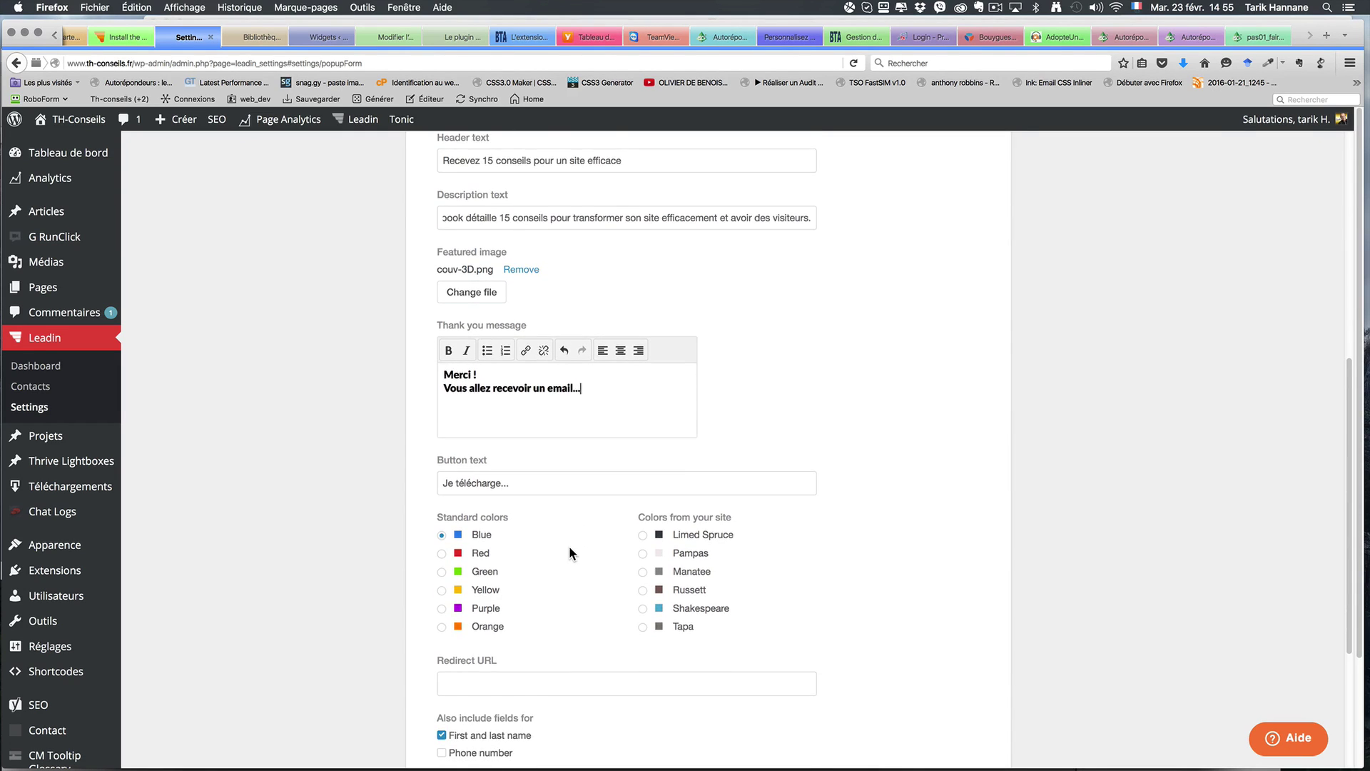
scroll(588, 555, down, 2)
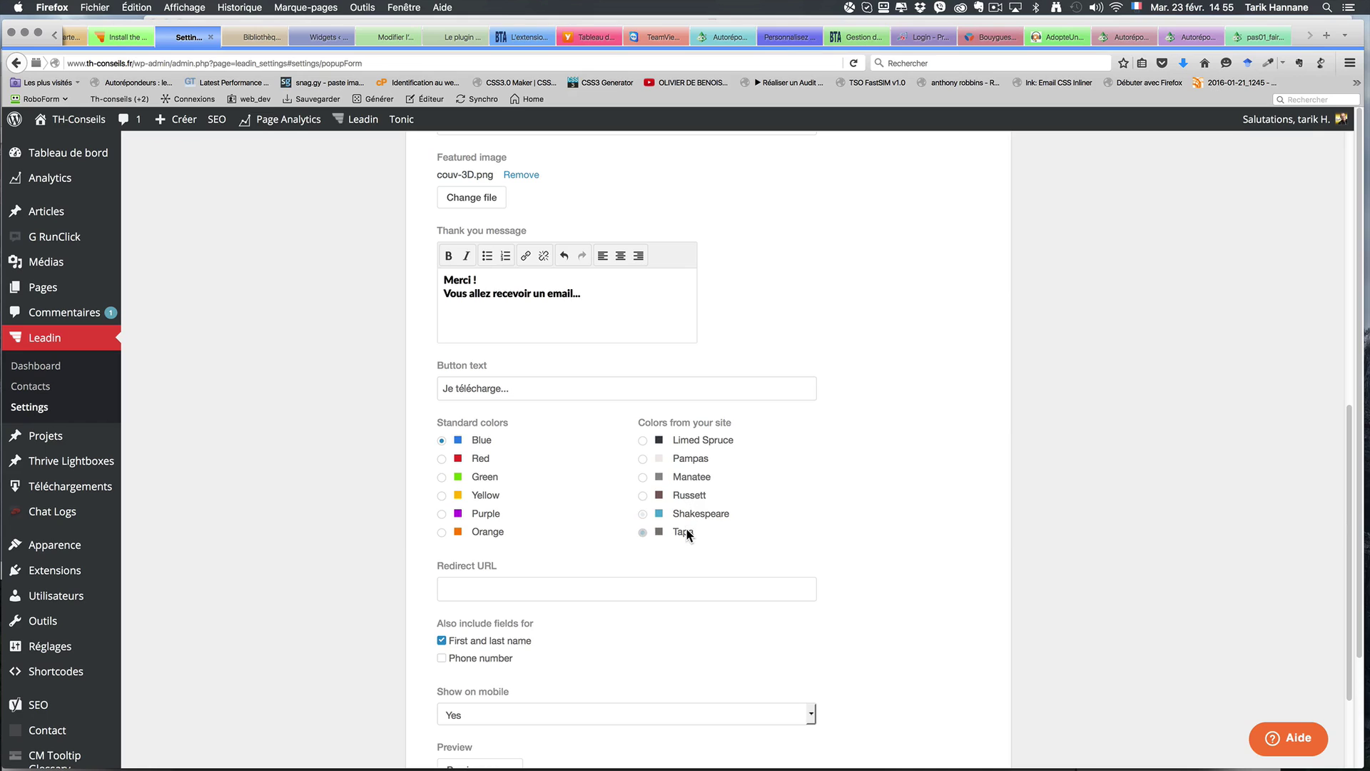
- Try the 15-conseils.pdf download on the "L'ebook des 15 conseils" page and cancel the file dialog
scroll(603, 532, down, 2)
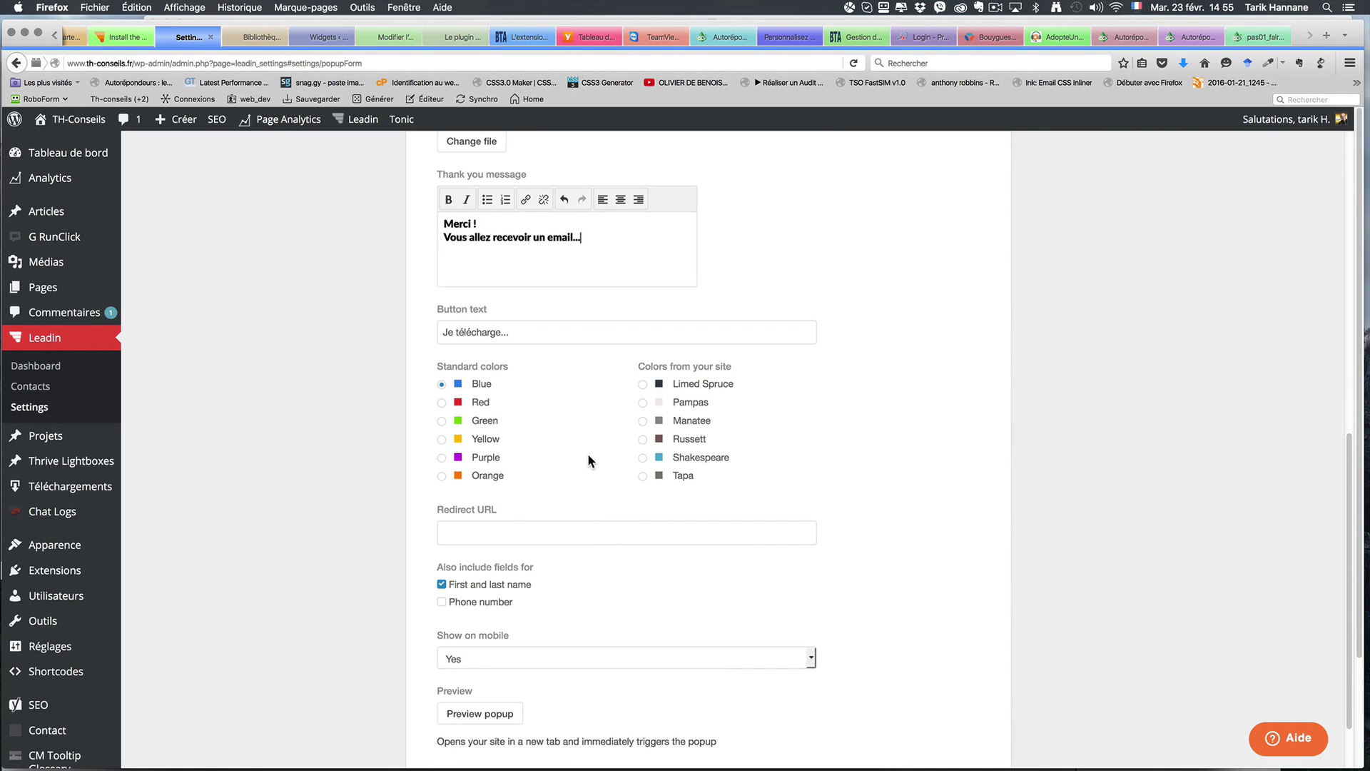
click(562, 534)
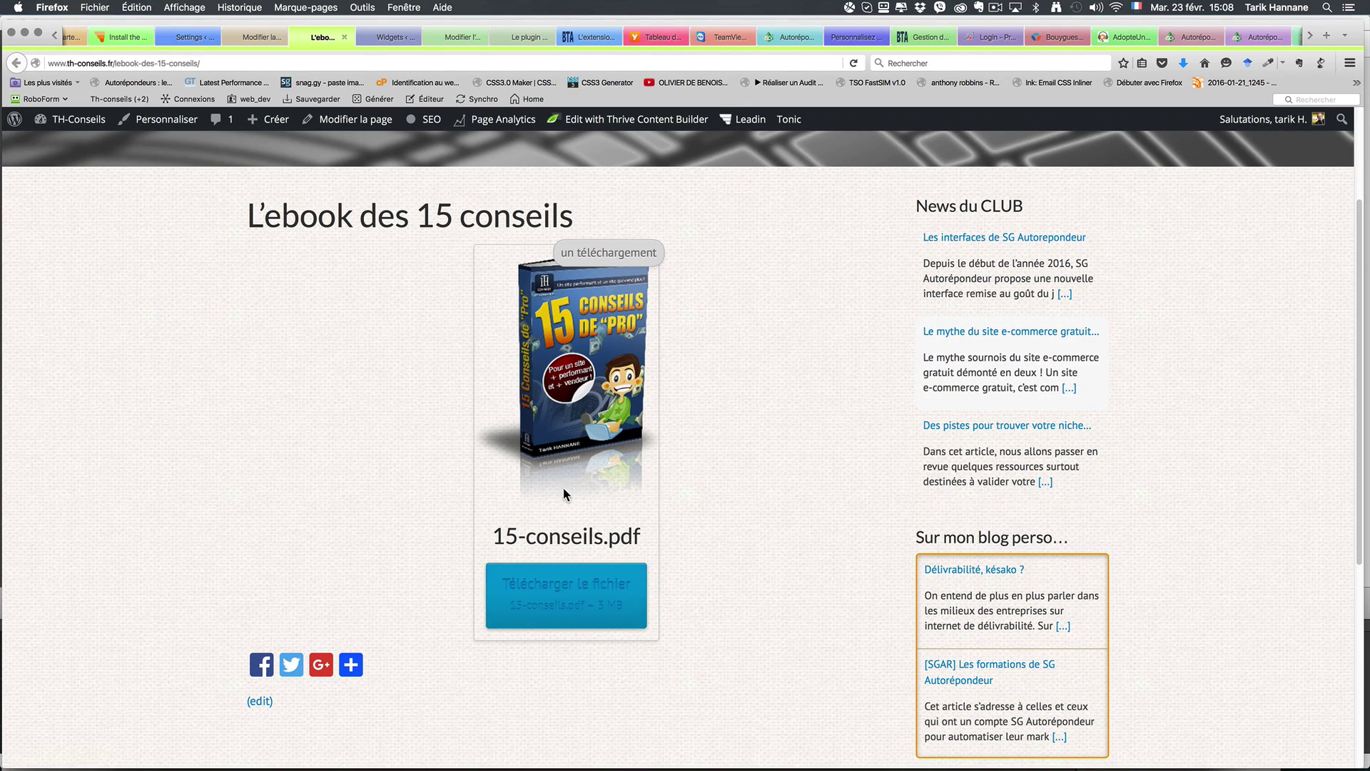
click(561, 595)
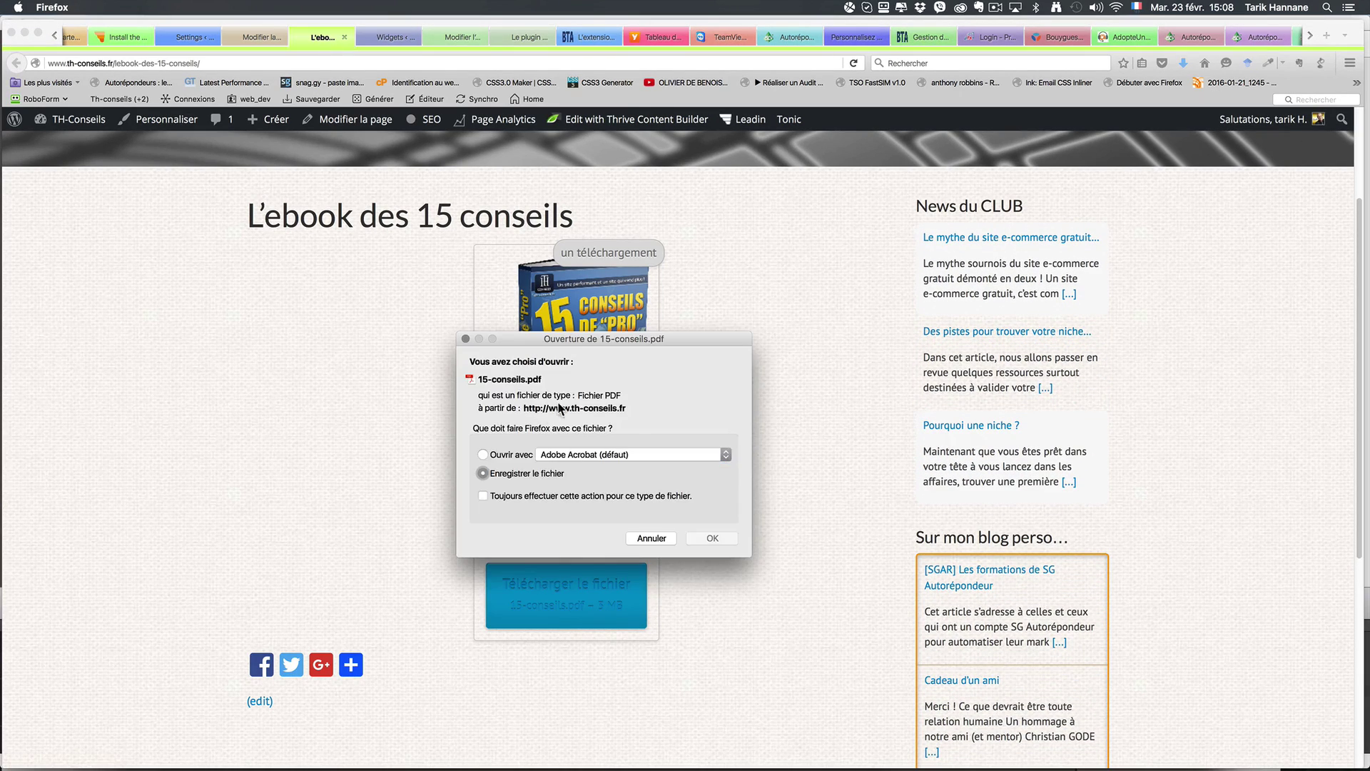
click(652, 539)
click(214, 63)
key(cmd+c)
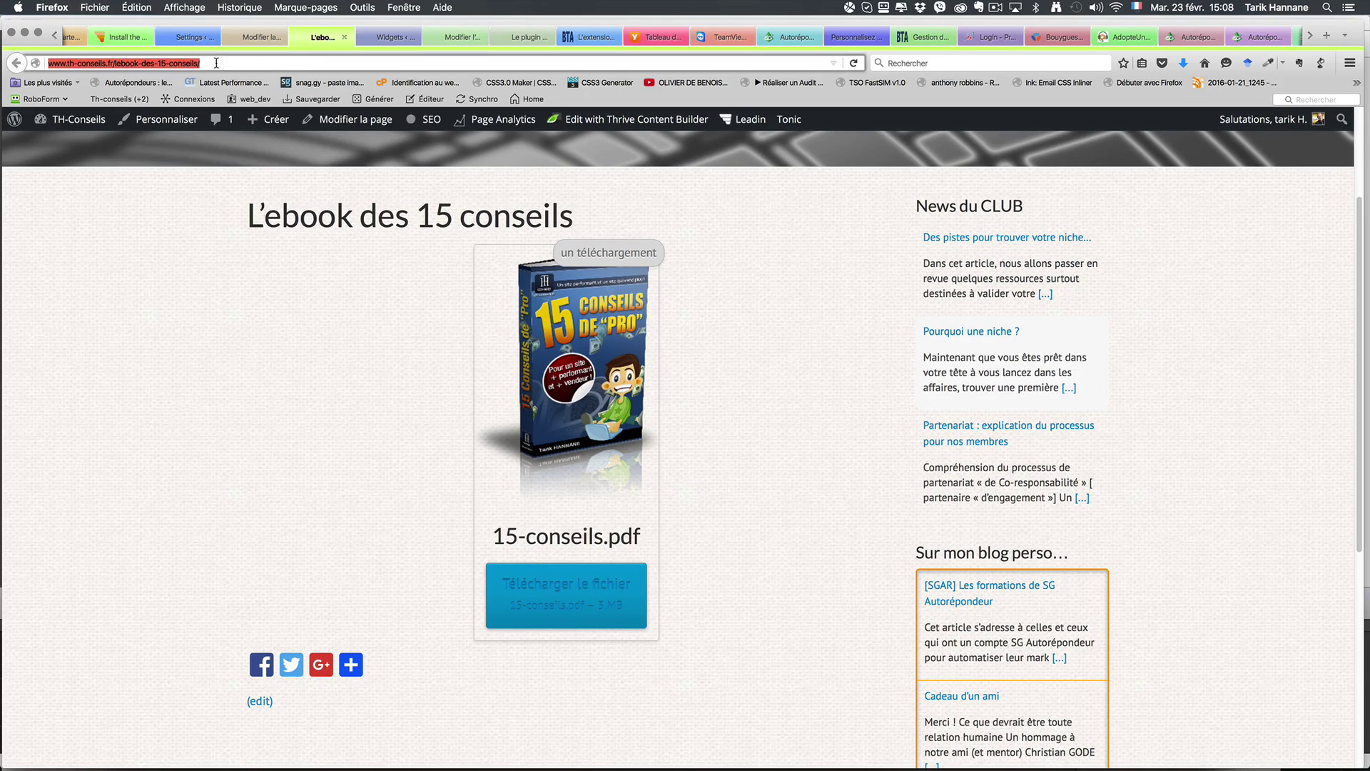
right_click(209, 63)
click(224, 99)
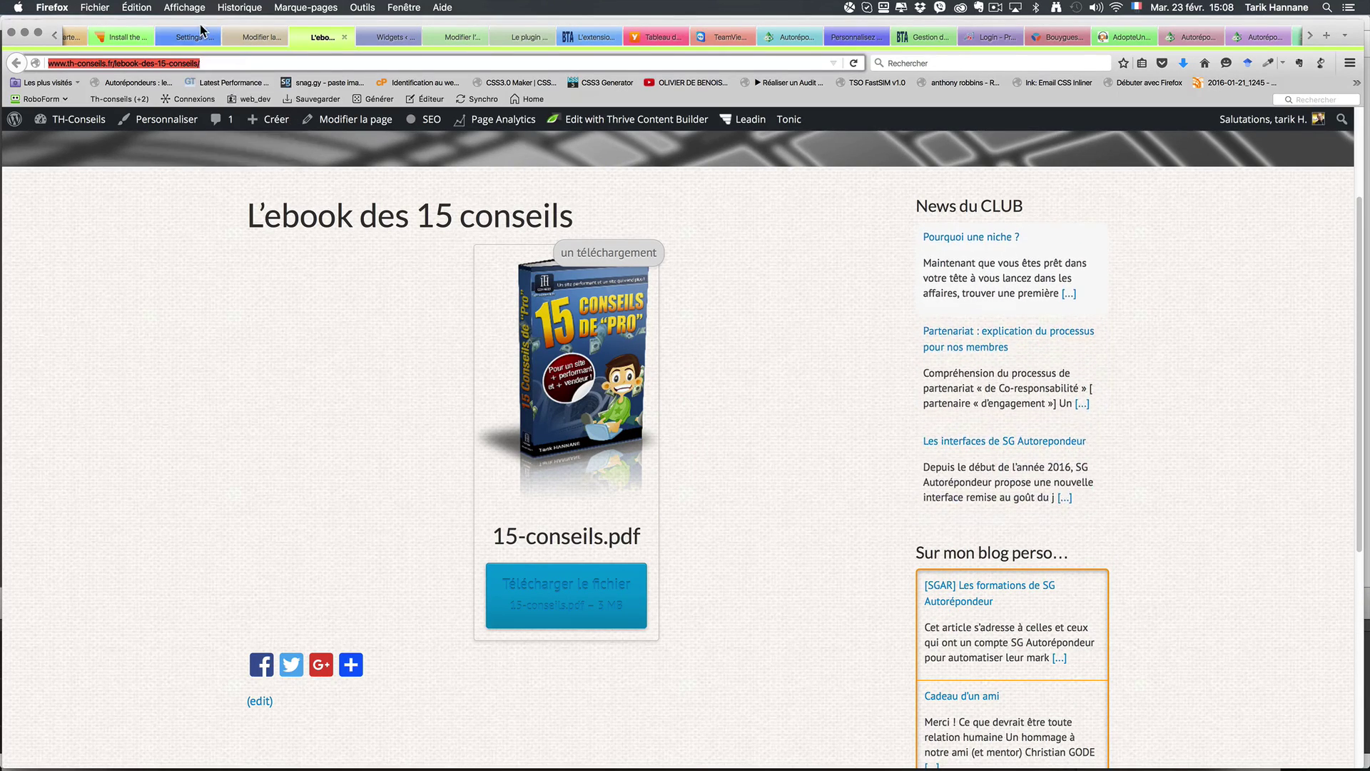
click(189, 37)
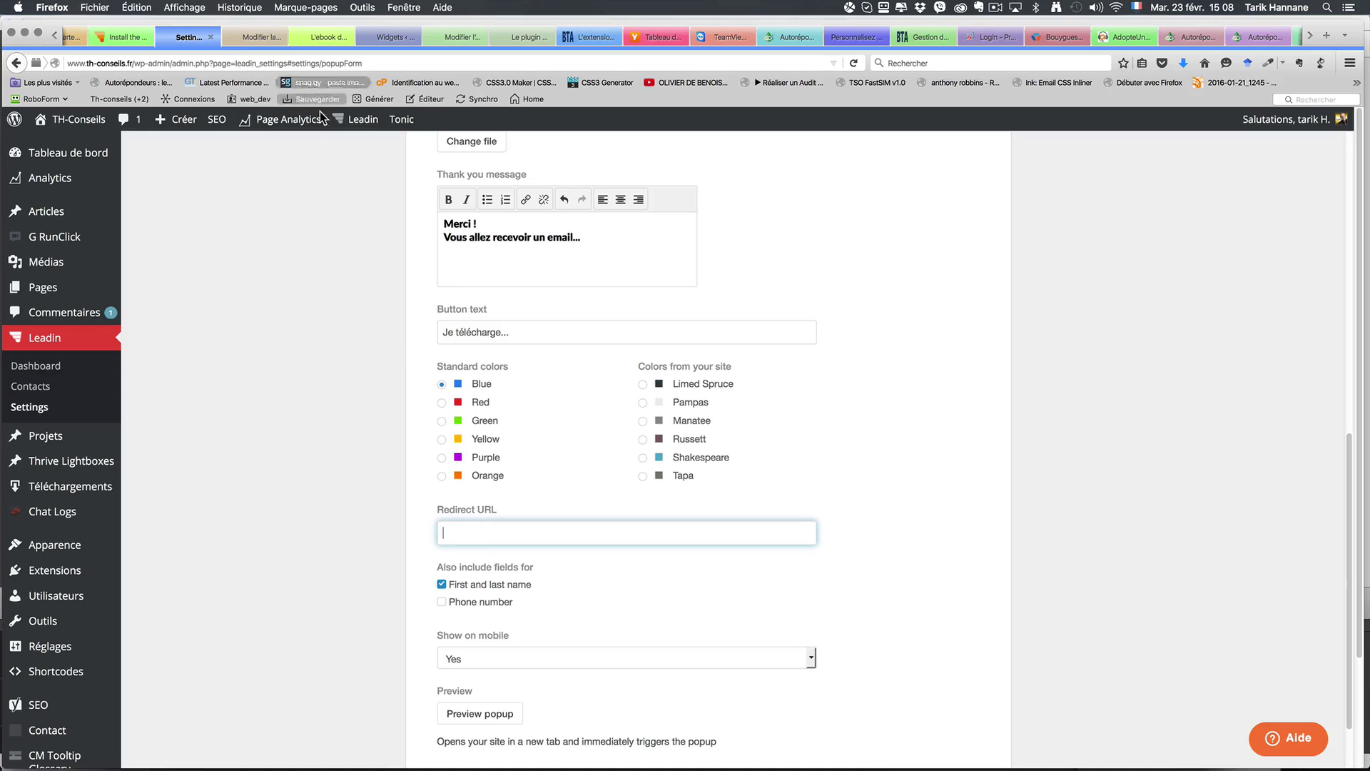
right_click(455, 532)
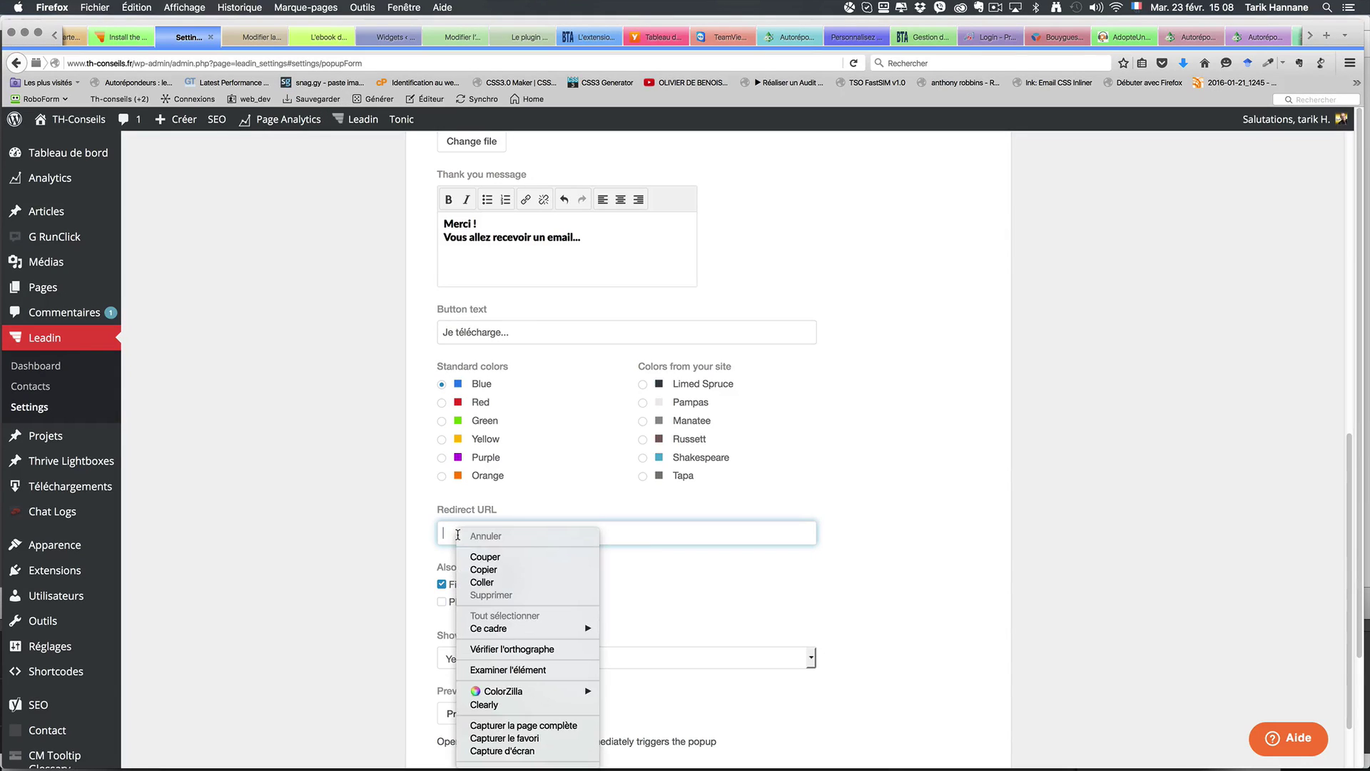
click(495, 581)
- Keep the first and last name fields included in the popup form and leave the phone number field excluded
scroll(381, 533, down, 3)
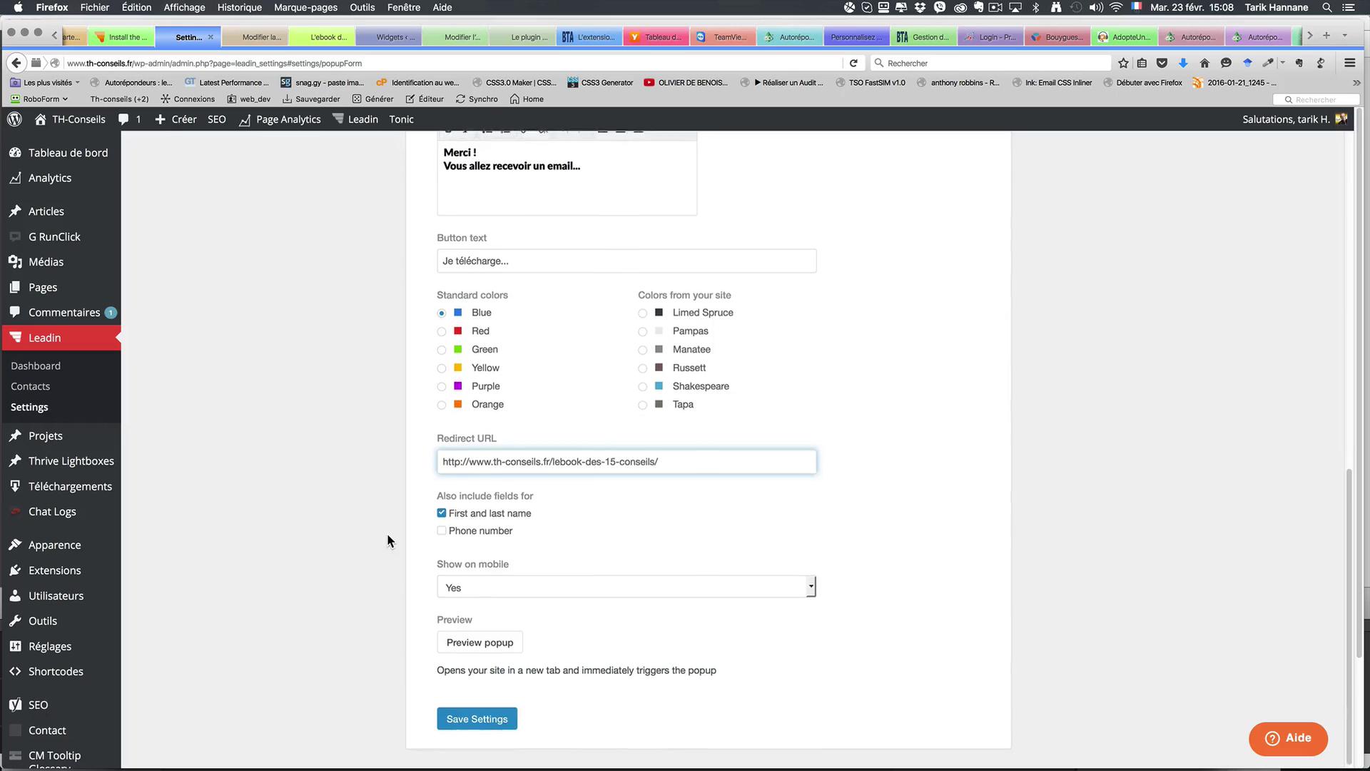
click(467, 507)
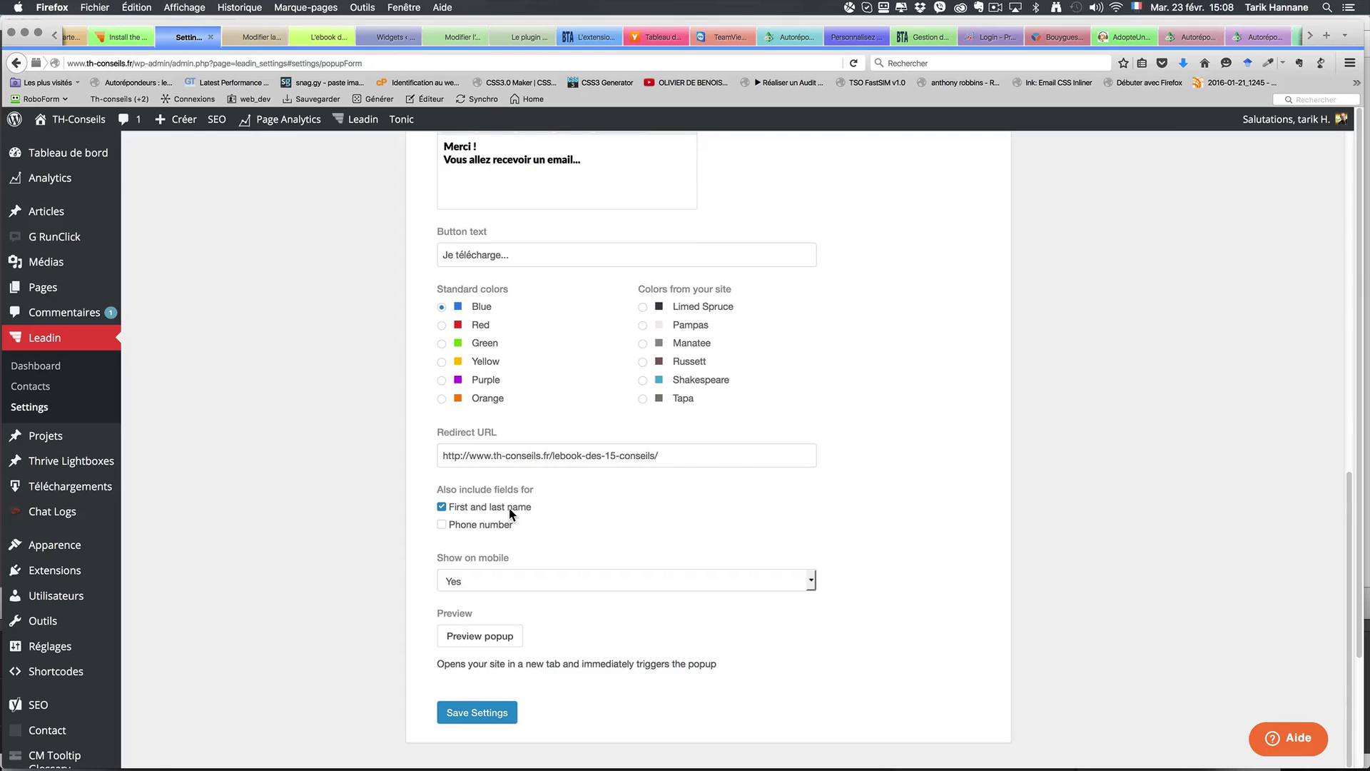
click(442, 524)
click(441, 526)
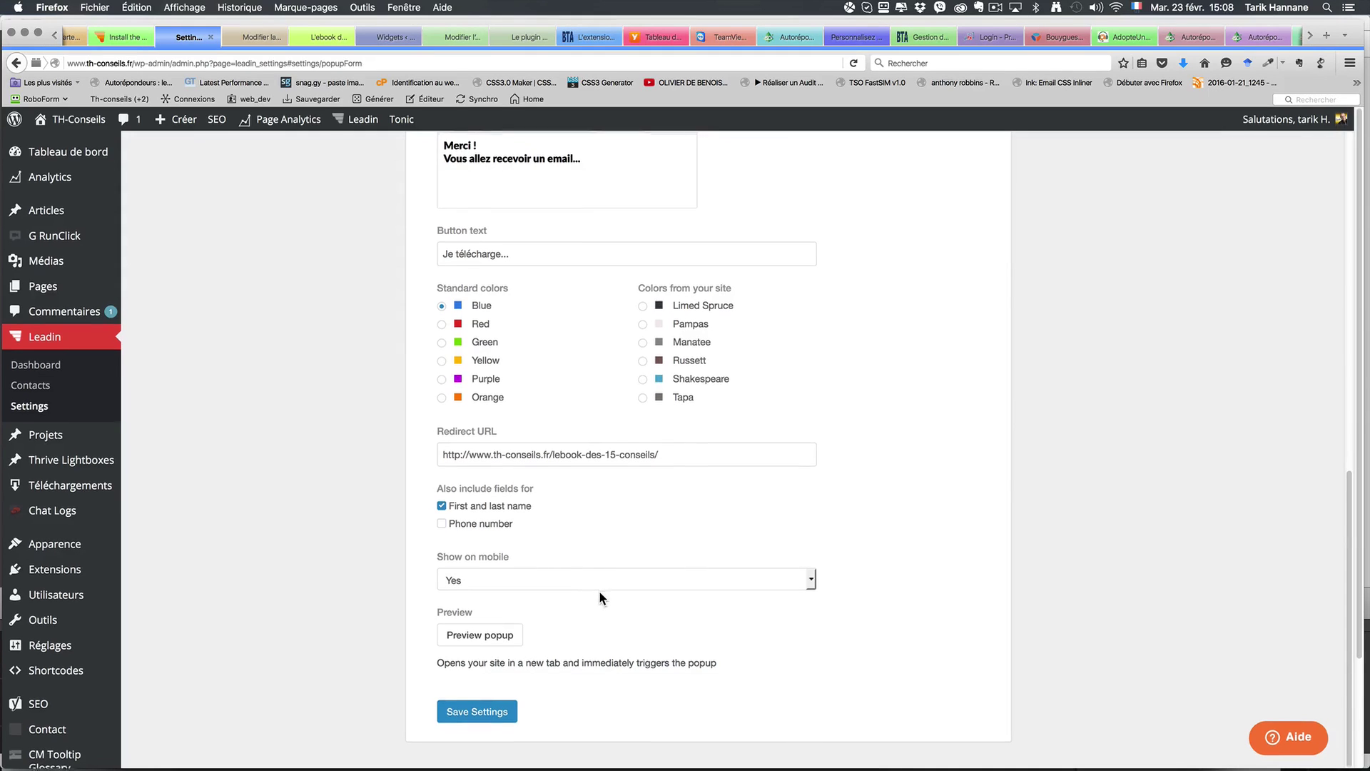
- Keep Show on mobile set to Yes and open the popup preview on the site
scroll(598, 590, down, 2)
click(621, 500)
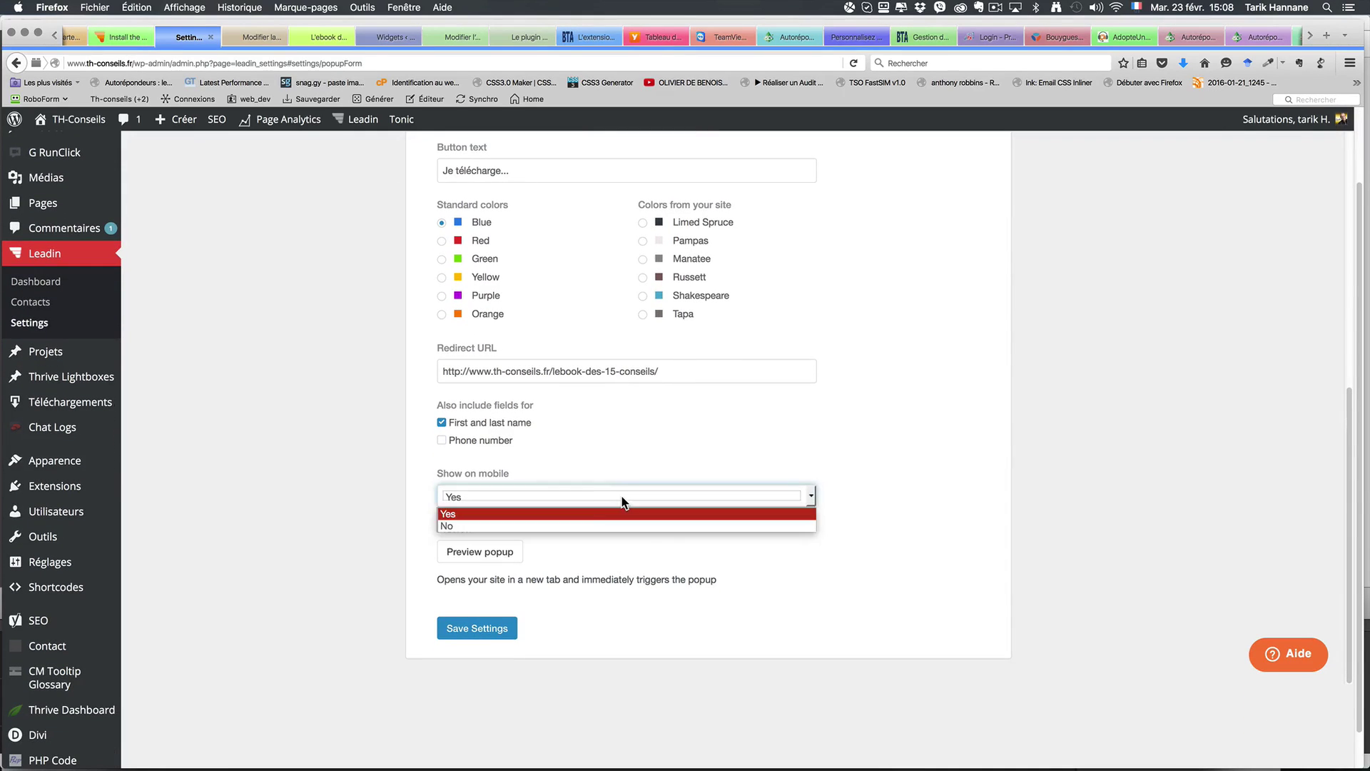
click(607, 513)
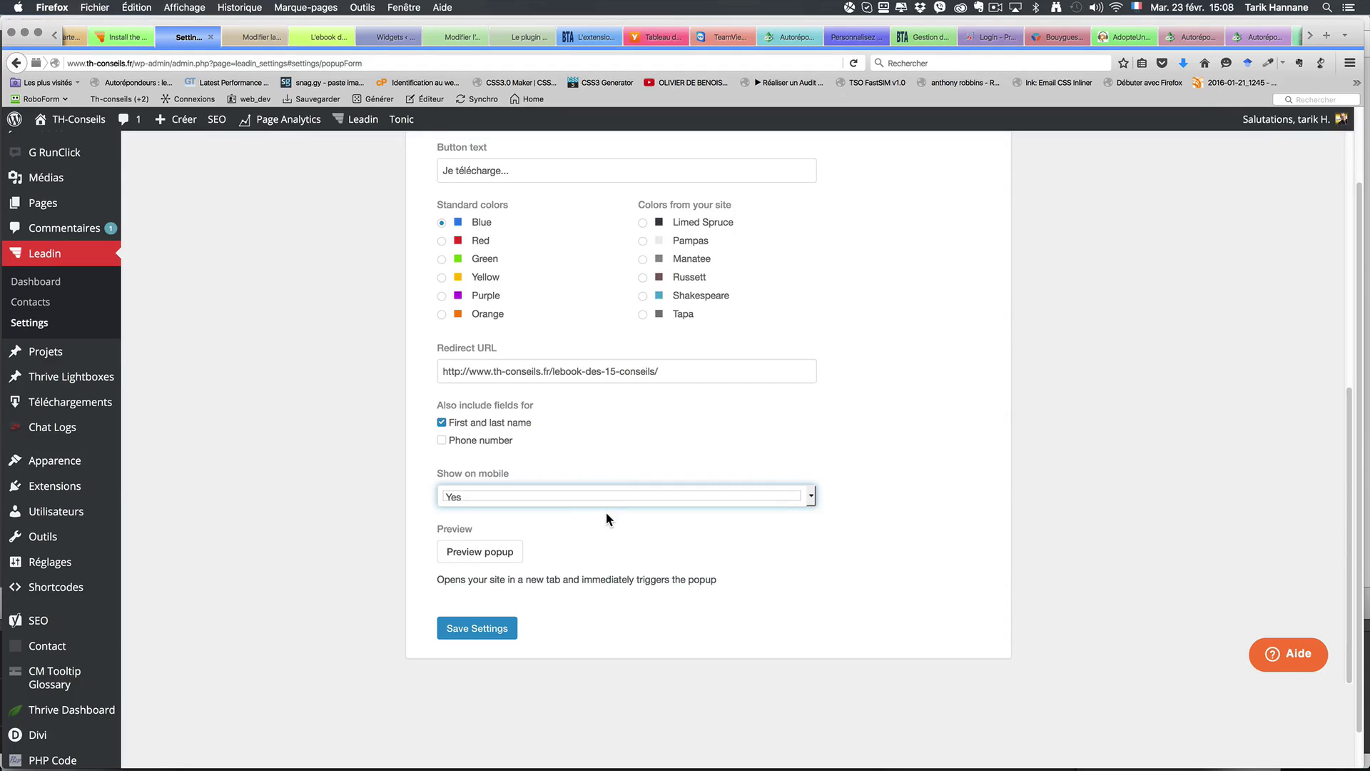
click(491, 554)
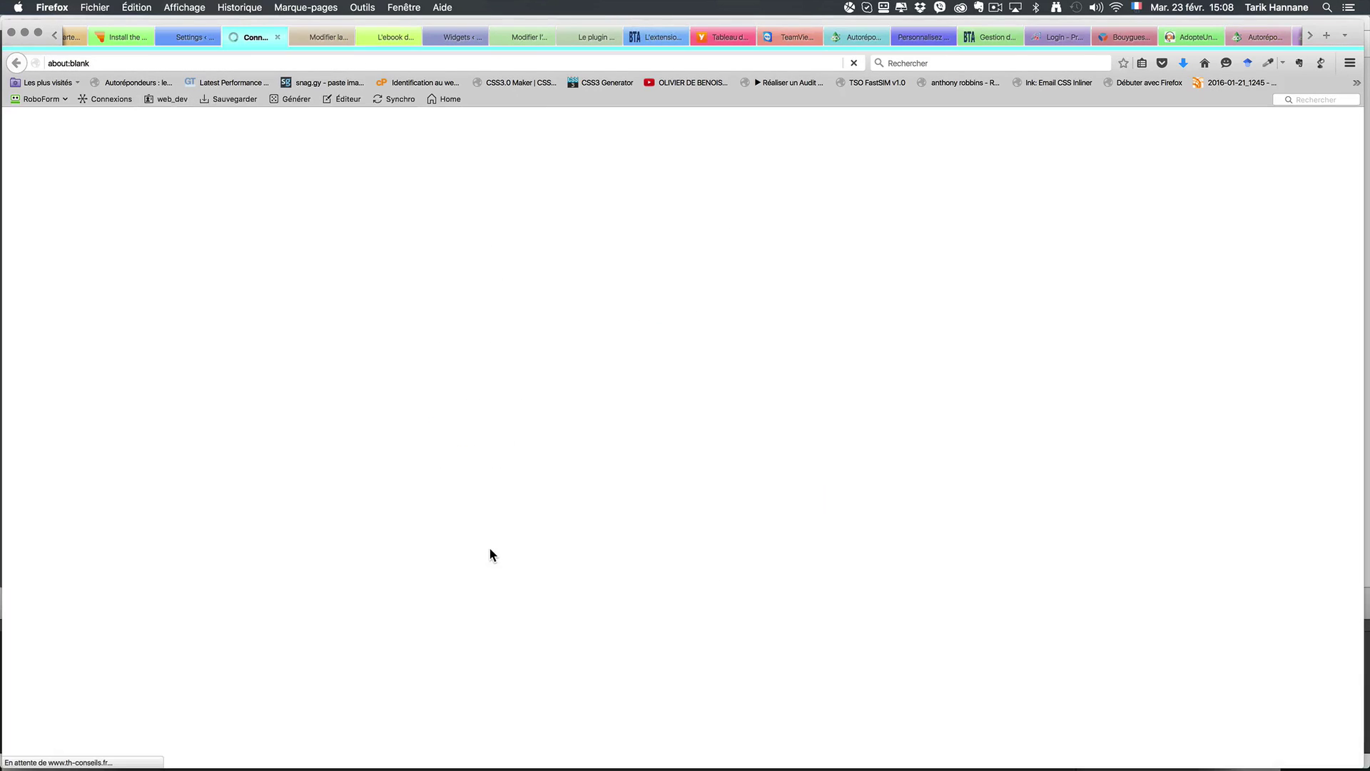